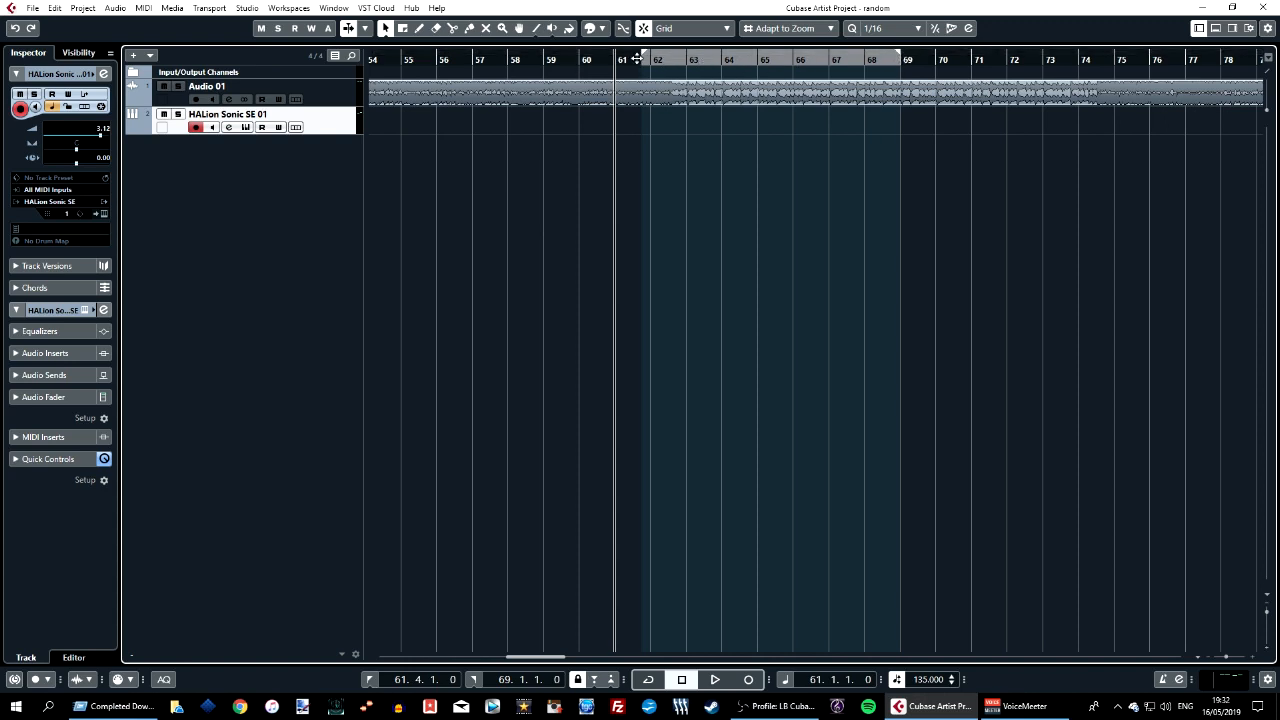
Turn on cycle mode, enable Auto Quantize for MIDI recordings, and open the audio record mode options
{"action": "left_click", "coordinate": [647, 681]}
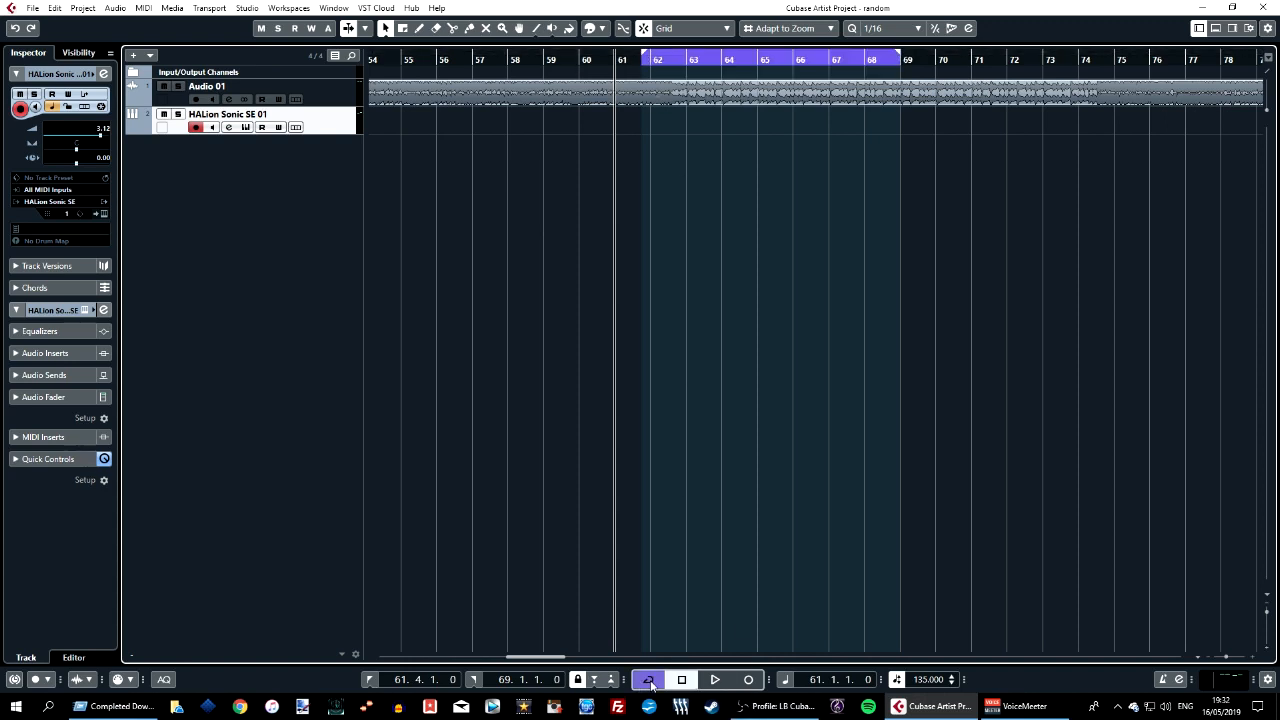
{"action": "left_click", "coordinate": [124, 682]}
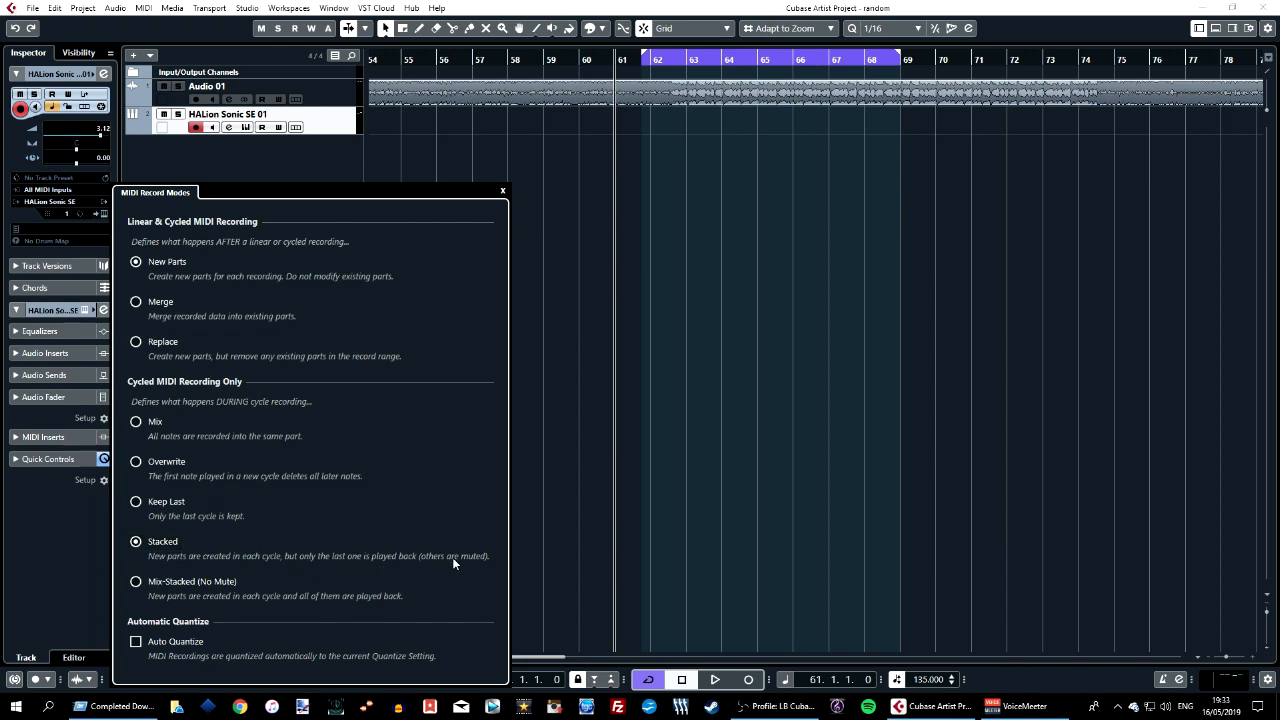
{"action": "left_click", "coordinate": [146, 644]}
{"action": "left_click", "coordinate": [503, 193]}
{"action": "left_click", "coordinate": [80, 679]}
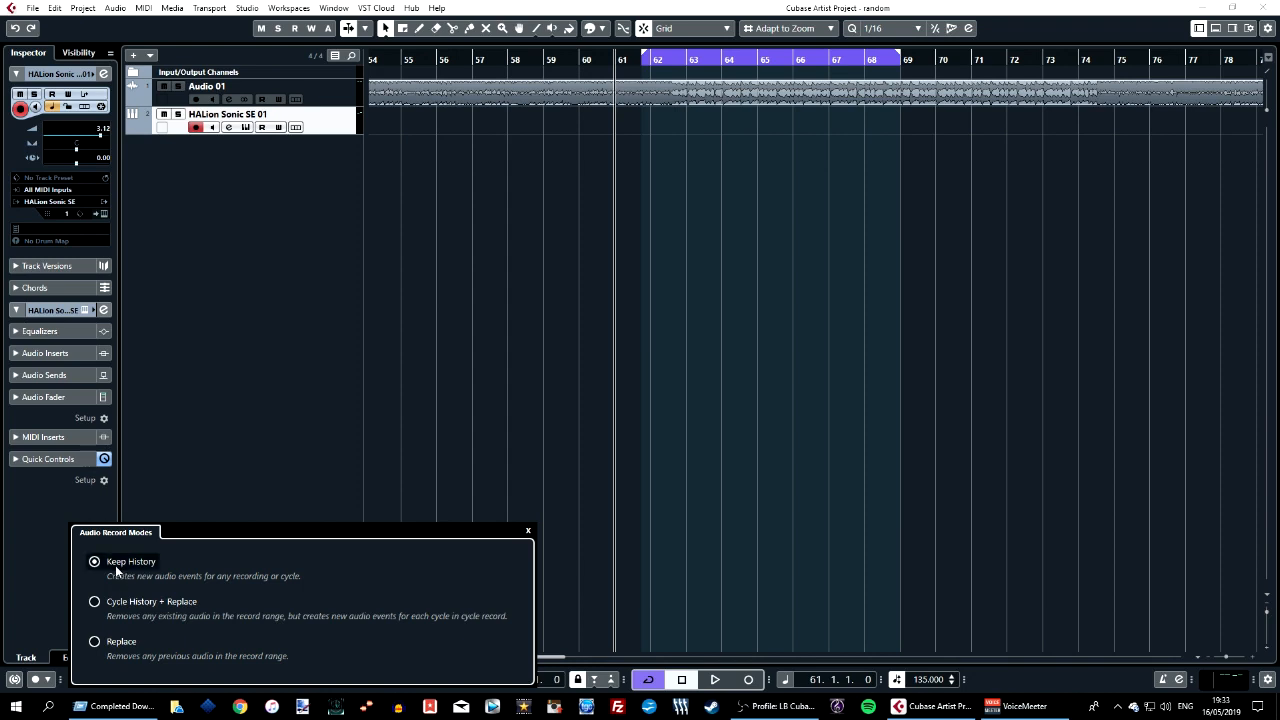
Show the lanes of the HALion Sonic SE 01 track and record four stacked MIDI takes over the cycle range, starting at bar 61
{"action": "left_click", "coordinate": [295, 128]}
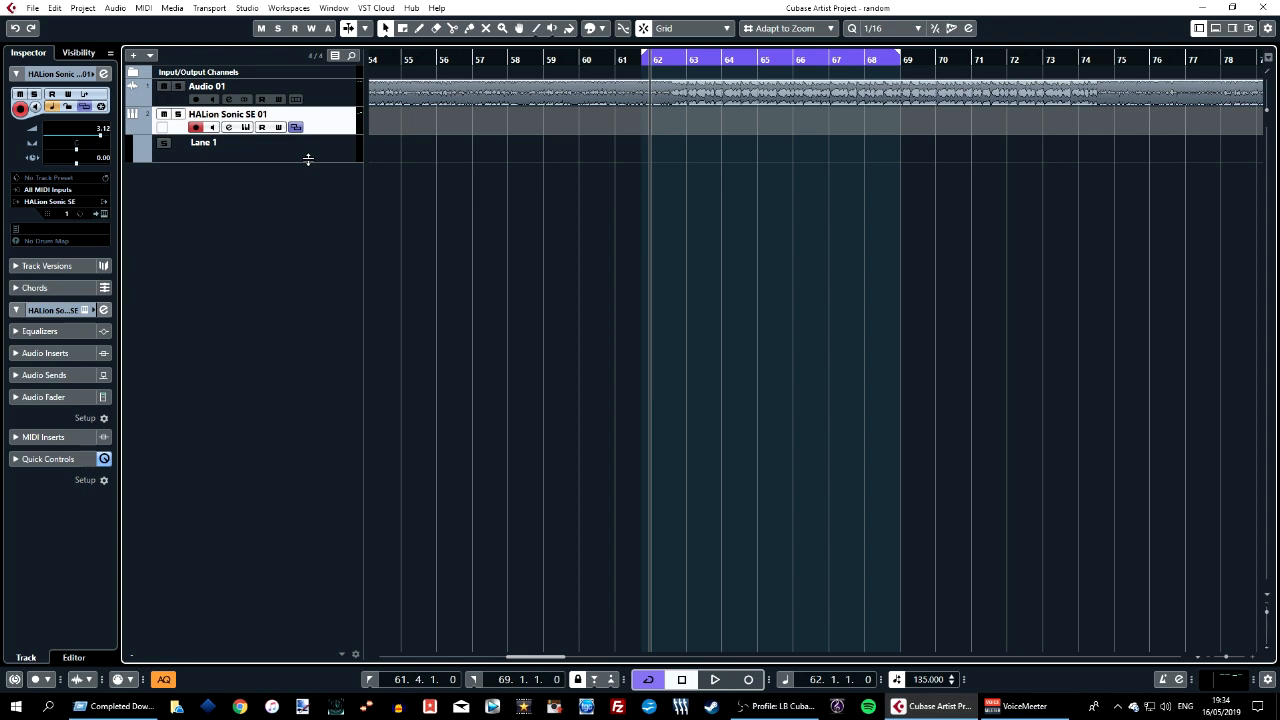
{"action": "left_click_drag", "start_coordinate": [625, 62], "coordinate": [615, 66]}
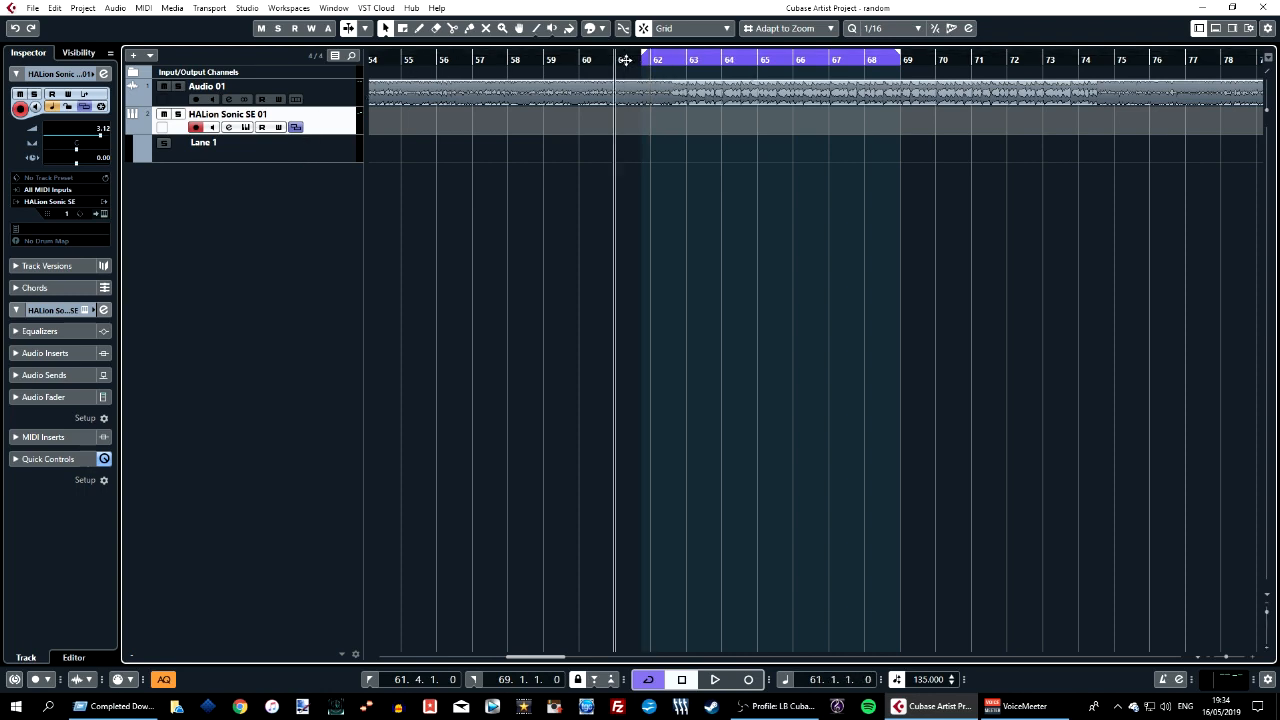
{"action": "left_click", "coordinate": [749, 679]}
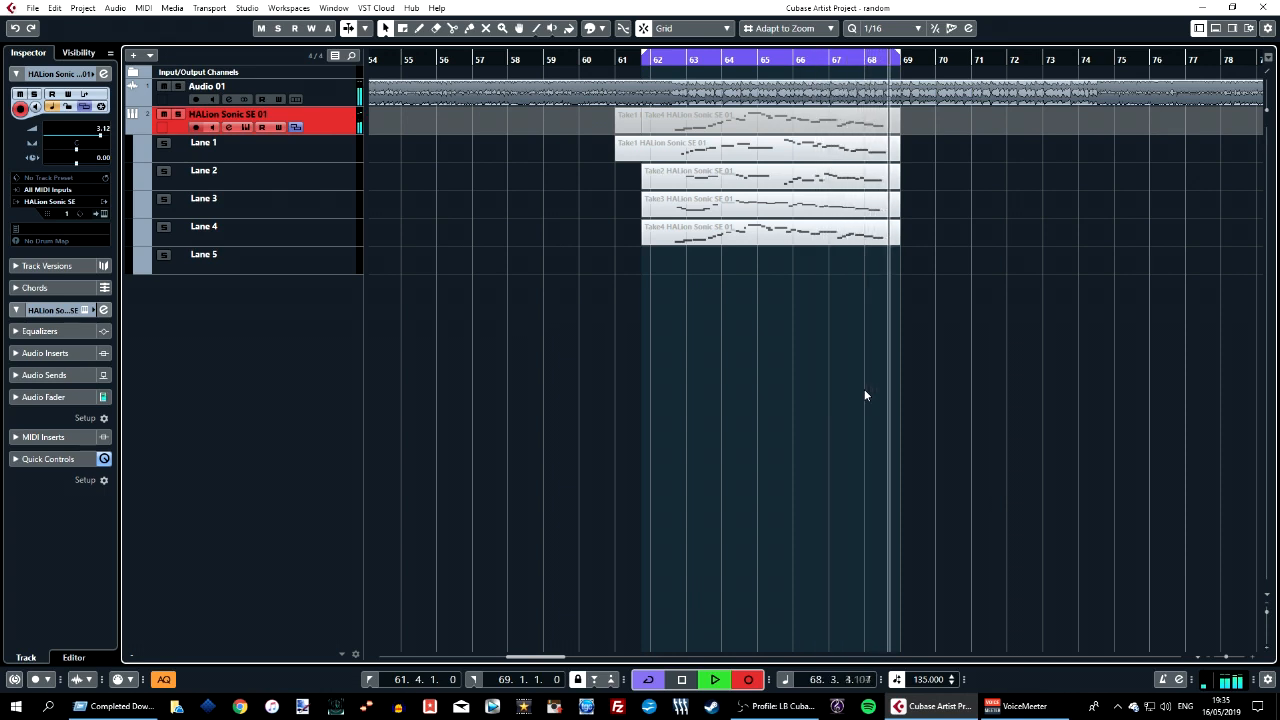
{"action": "key", "text": "space"}
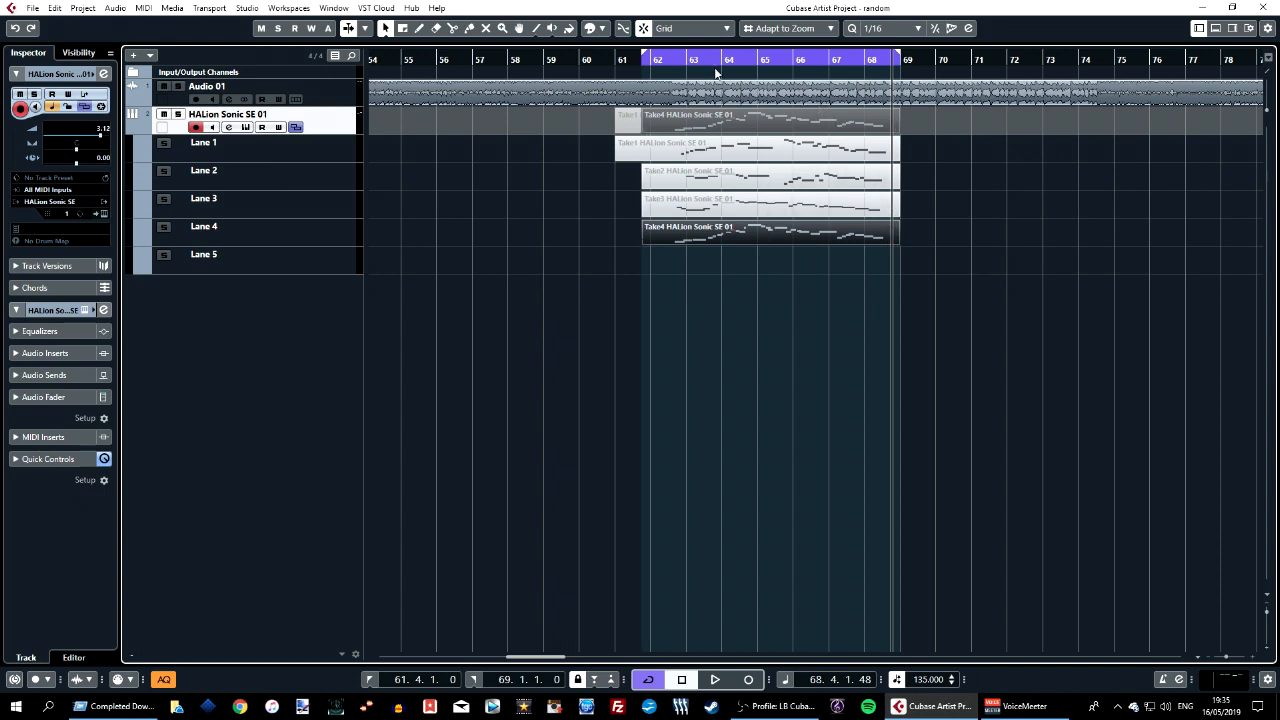
Pick the Comp tool and audition Take 4 in Lane 4 from bar 62
{"action": "left_click", "coordinate": [519, 29]}
{"action": "scroll", "coordinate": [712, 234], "scroll_direction": "up", "scroll_amount": 3}
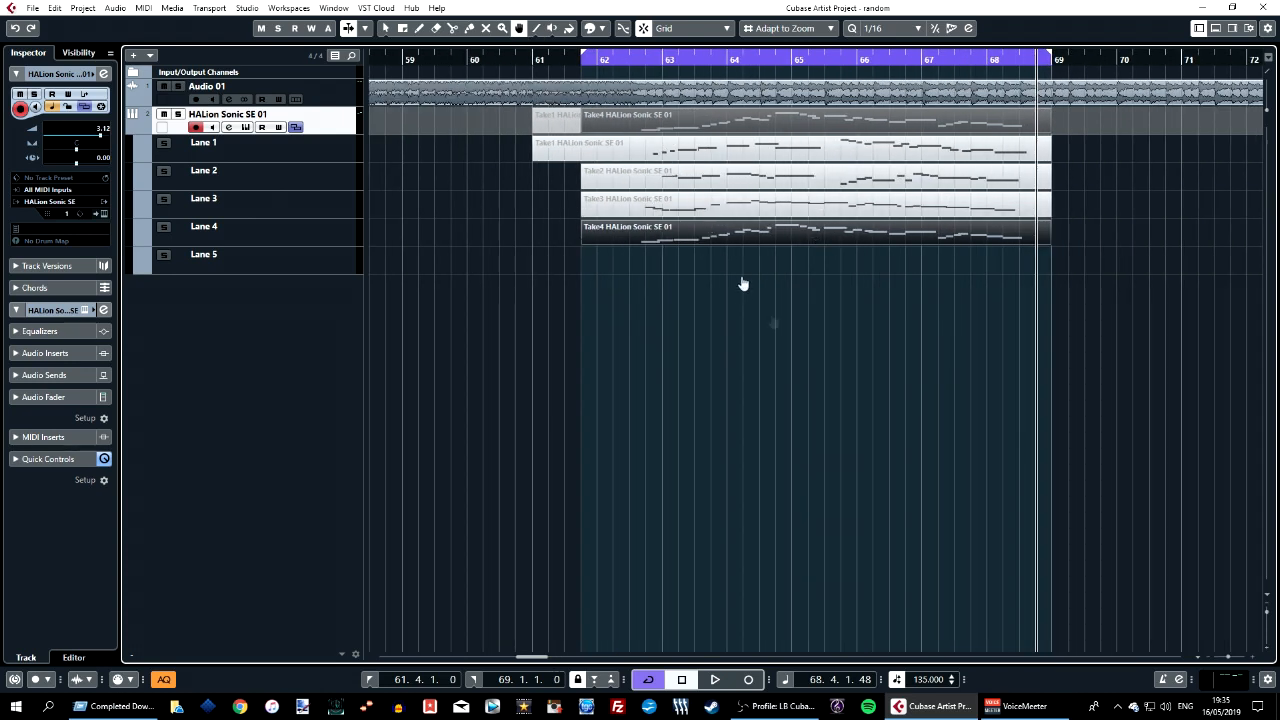
{"action": "left_click", "coordinate": [747, 346]}
{"action": "left_click", "coordinate": [598, 60]}
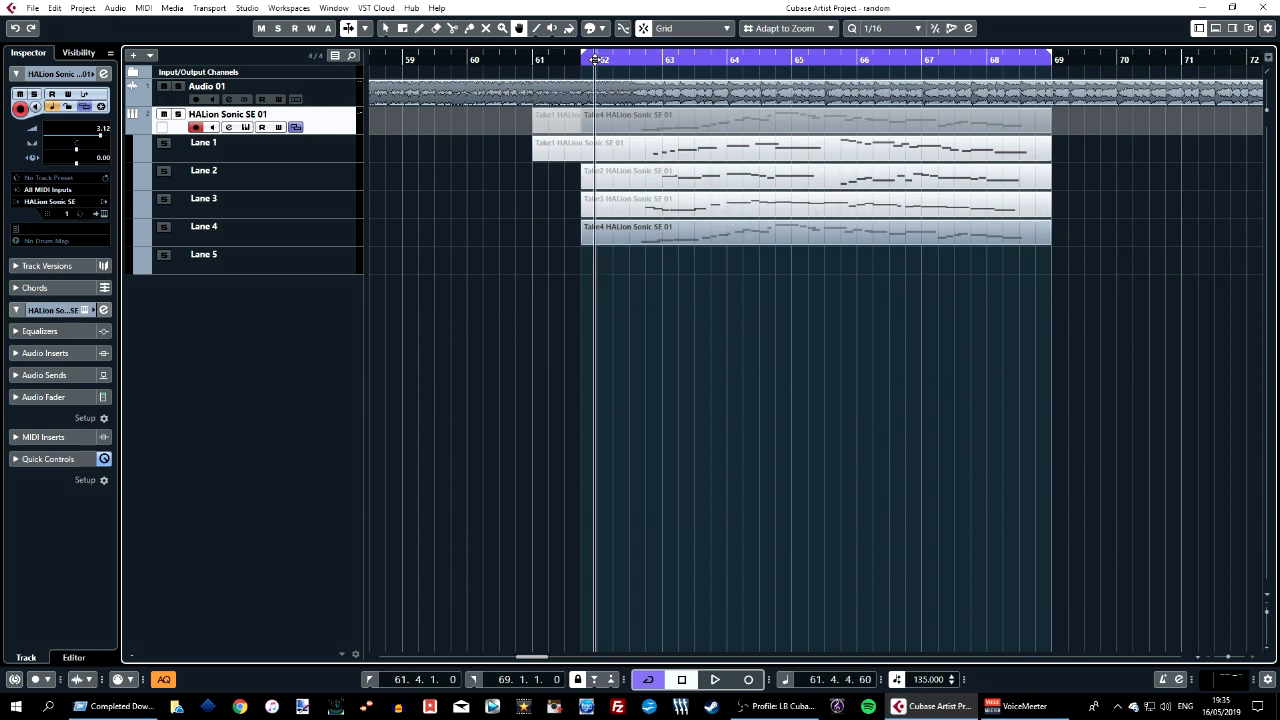
{"action": "left_click", "coordinate": [316, 230]}
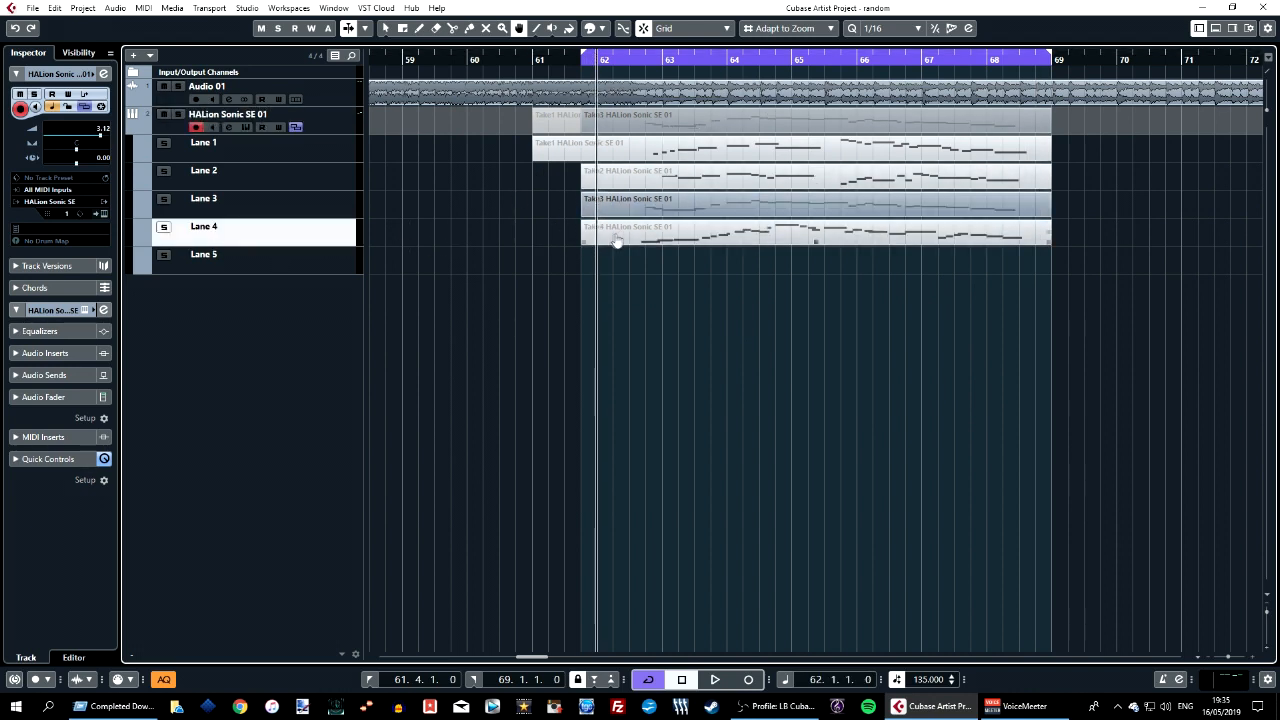
{"action": "key", "text": "space"}
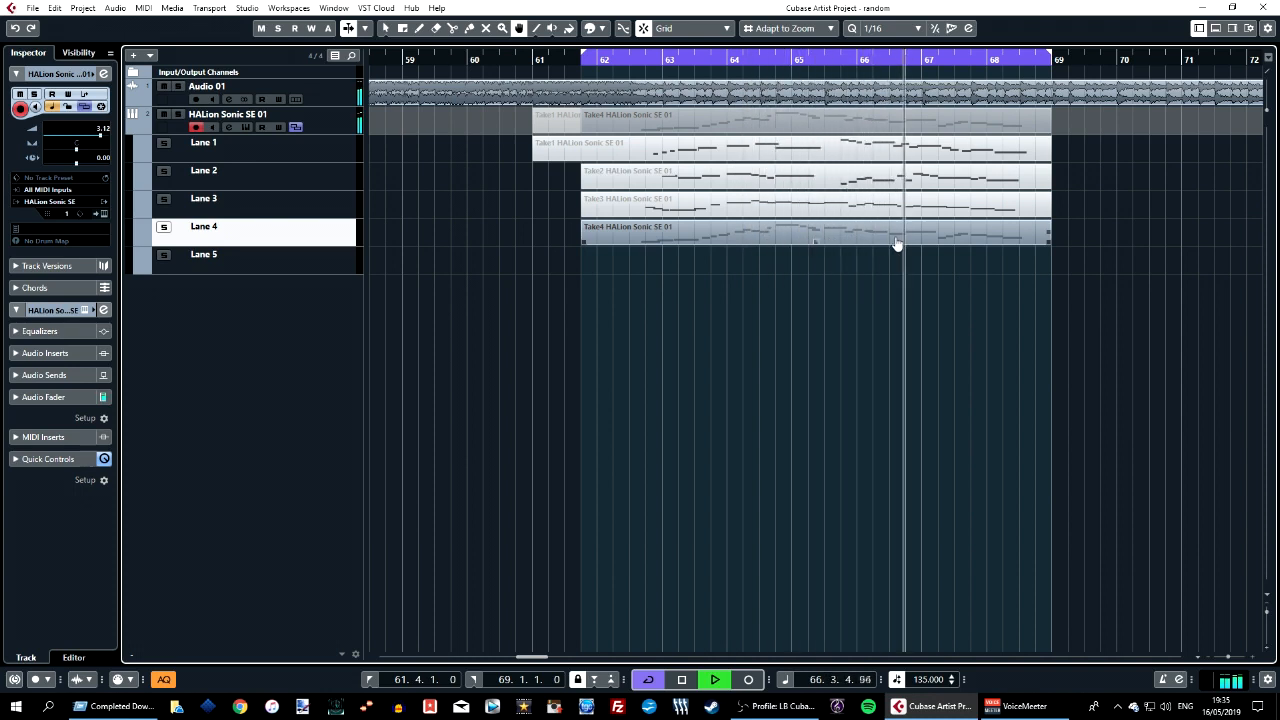
{"action": "key", "text": "space"}
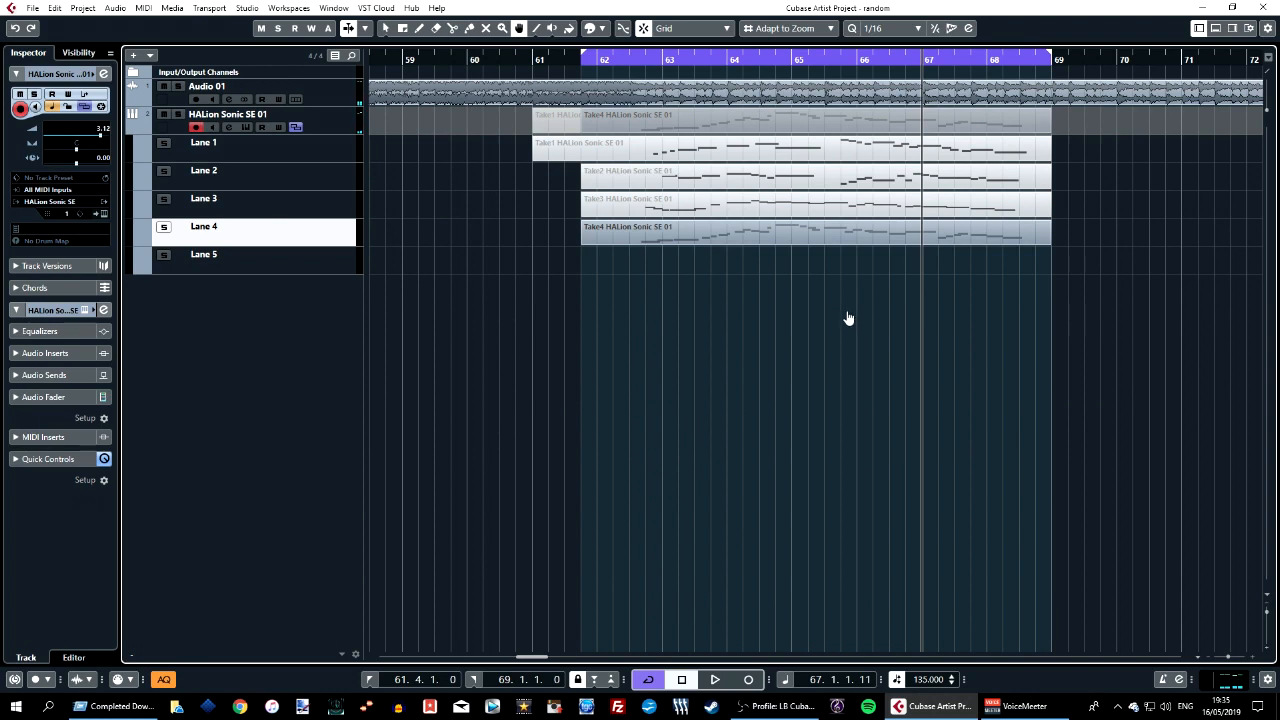
Make Take 3 in Lane 3 the active take and audition it from bar 62
{"action": "left_click", "coordinate": [605, 62]}
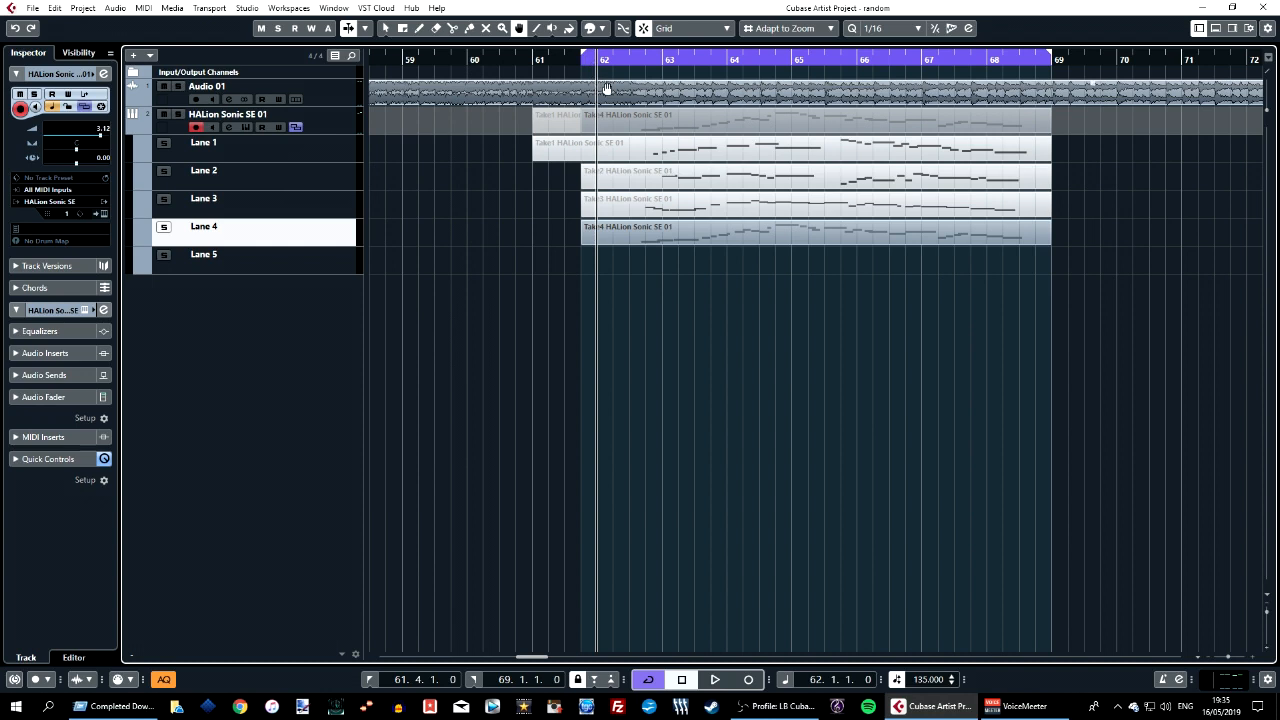
{"action": "left_click", "coordinate": [282, 201]}
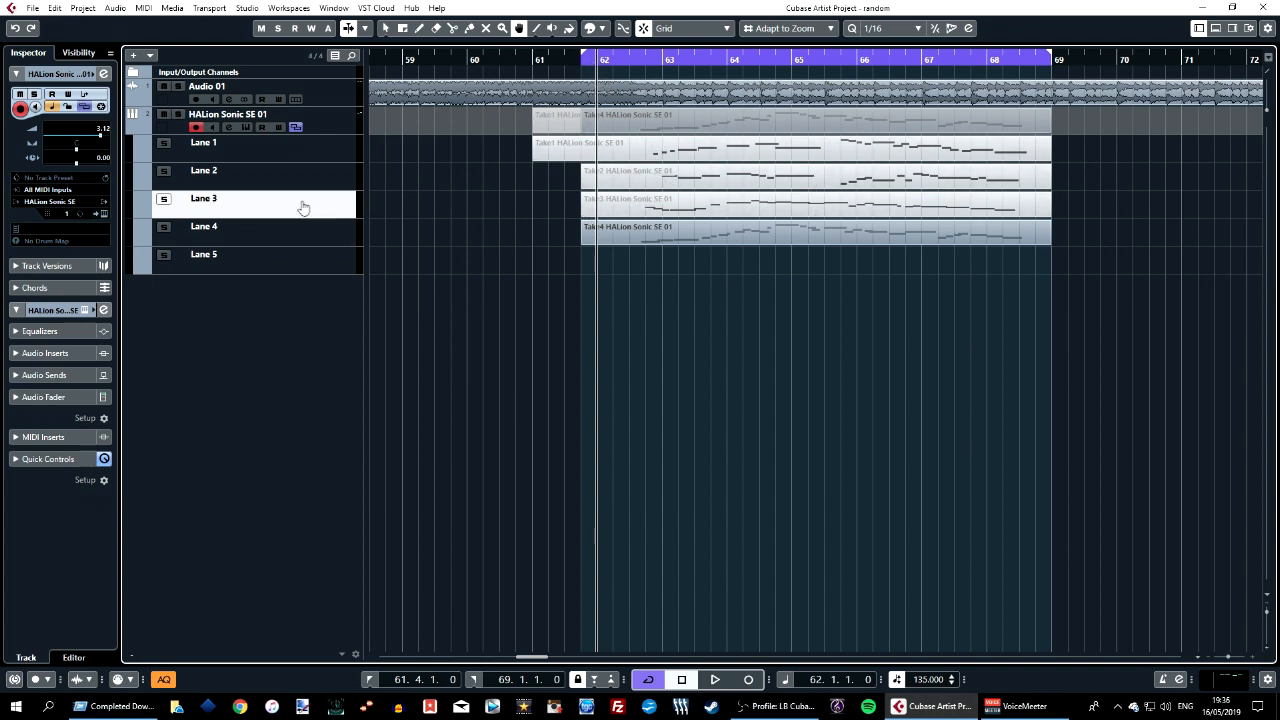
{"action": "left_click", "coordinate": [643, 208]}
{"action": "key", "text": "space"}
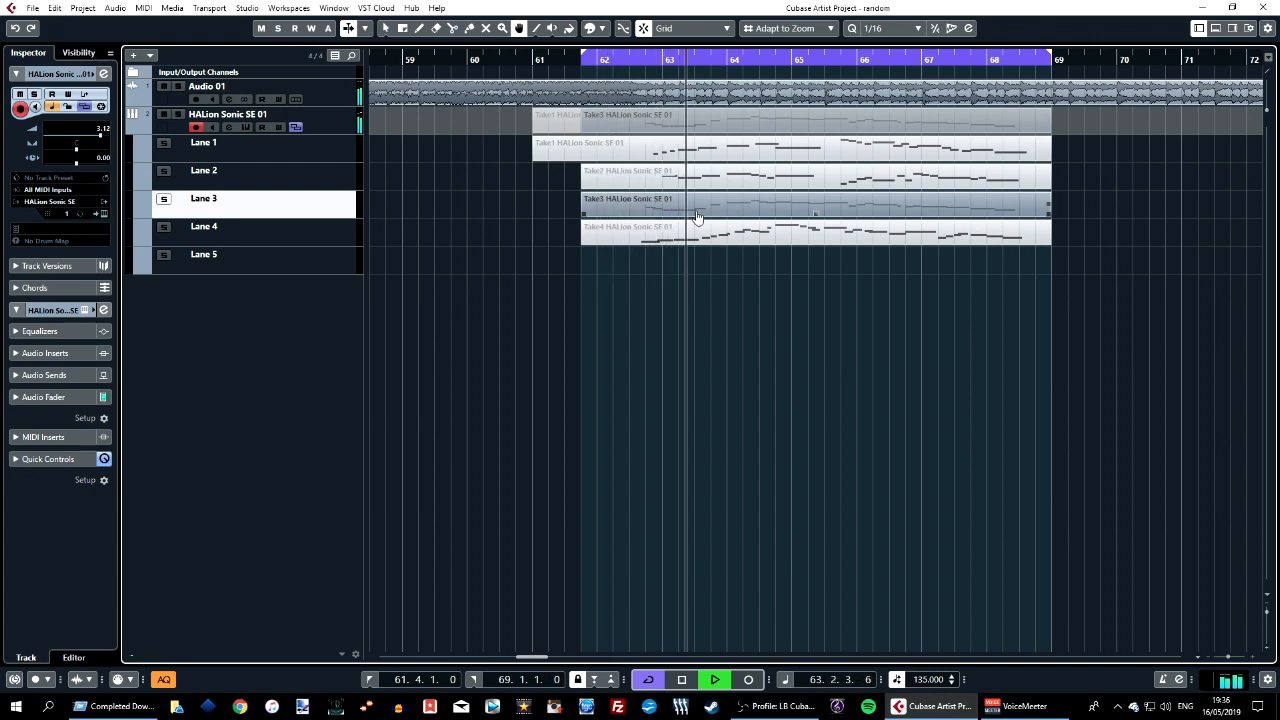
{"action": "key", "text": "space"}
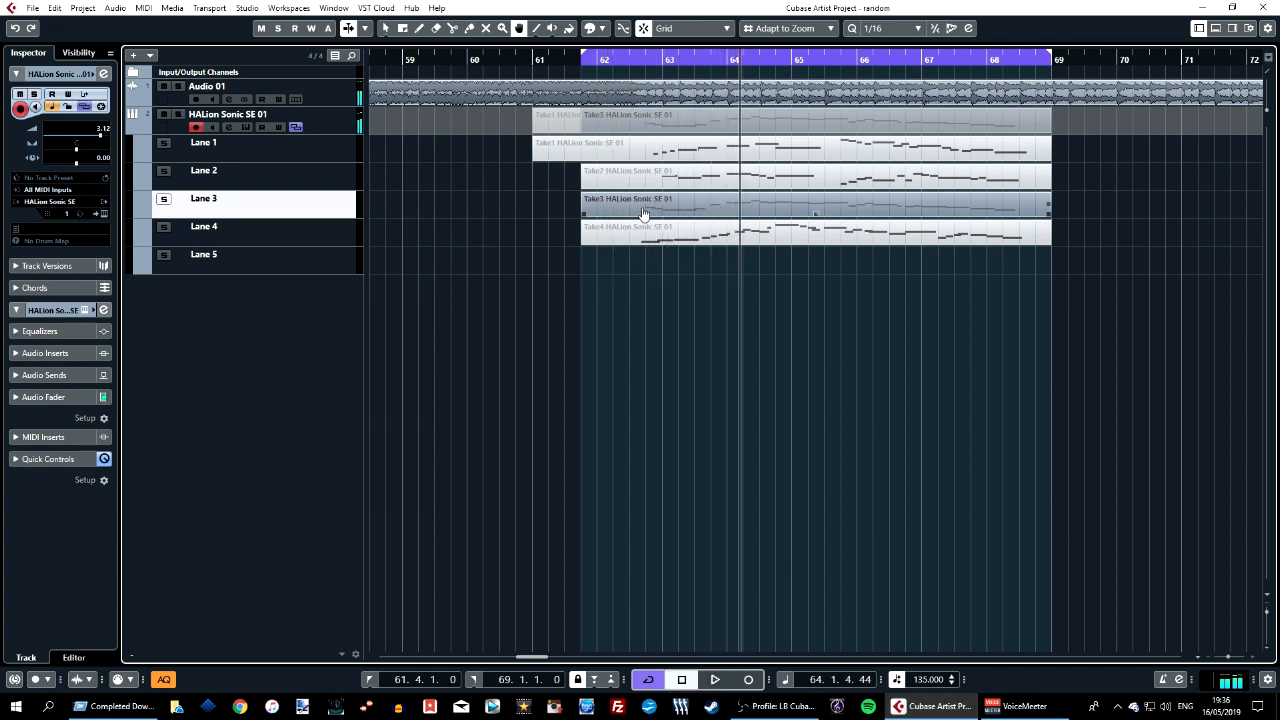
Split the takes with the Comp tool from late in bar 62 to about 63.4, keeping Take 3 there, and play back that section
{"action": "left_click", "coordinate": [640, 203]}
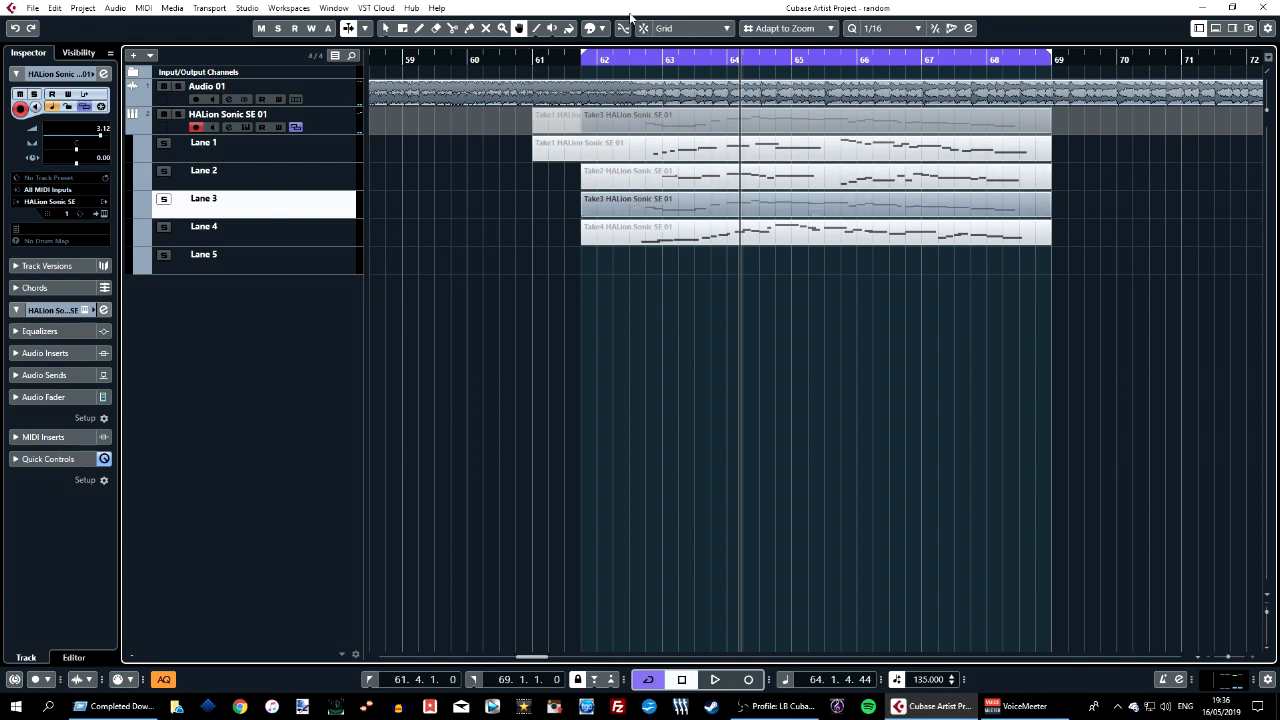
{"action": "left_click_drag", "start_coordinate": [641, 213], "coordinate": [710, 220]}
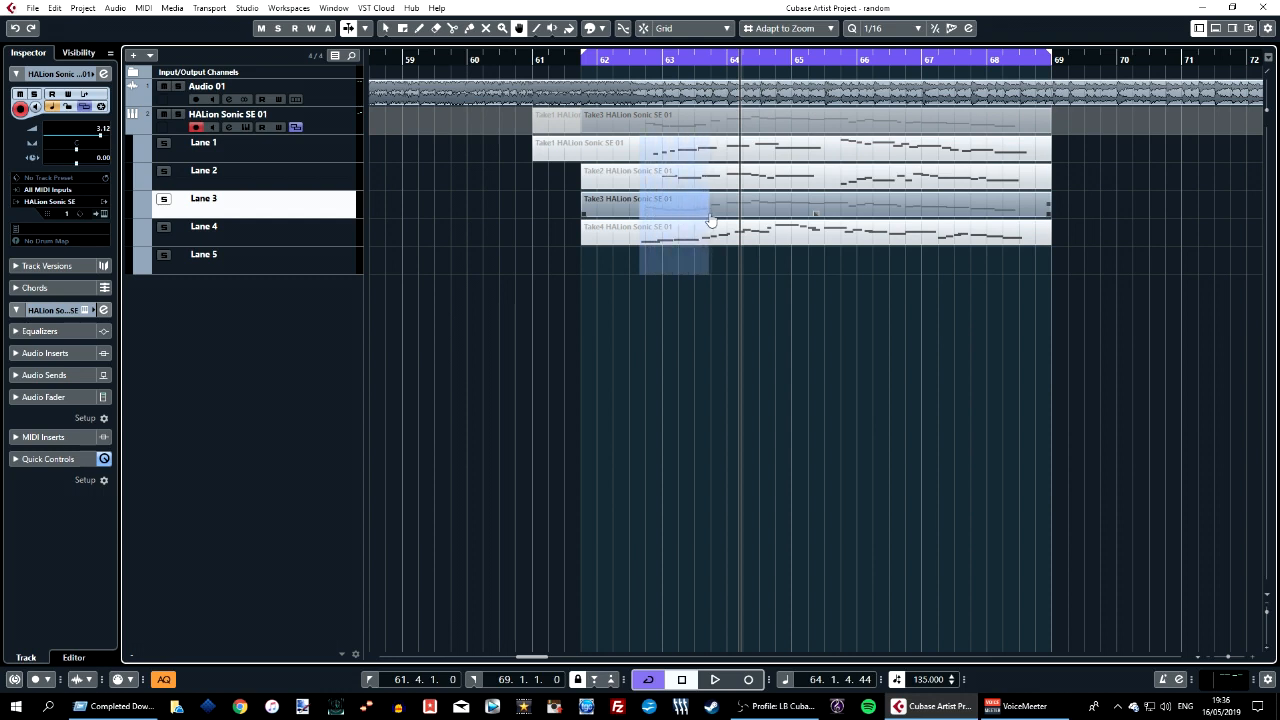
{"action": "left_click", "coordinate": [680, 220]}
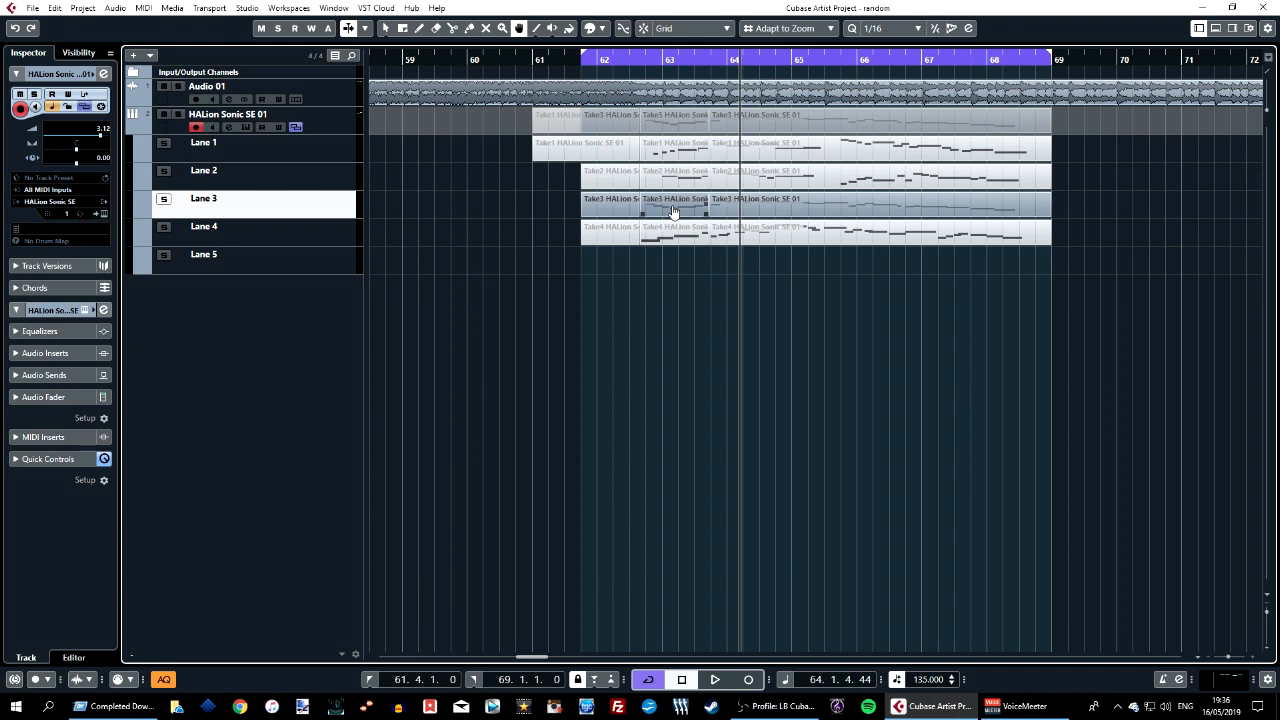
{"action": "left_click", "coordinate": [641, 59]}
{"action": "key", "text": "space"}
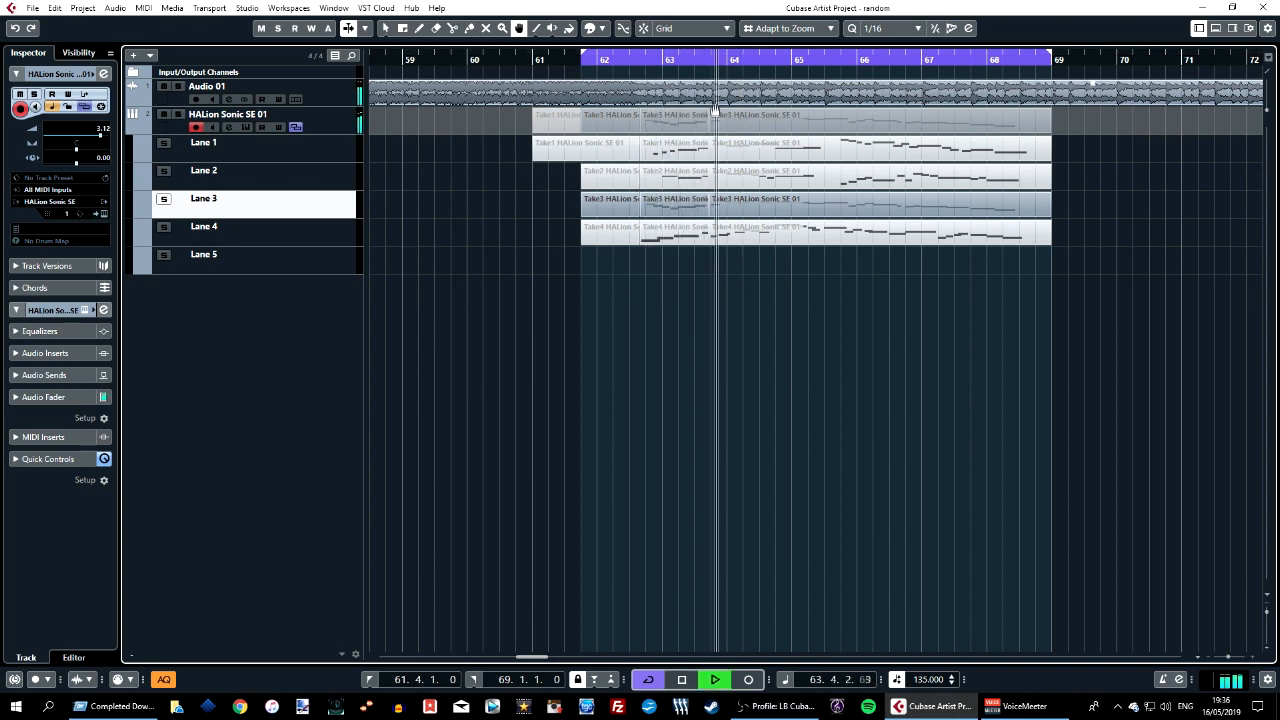
{"action": "key", "text": "space"}
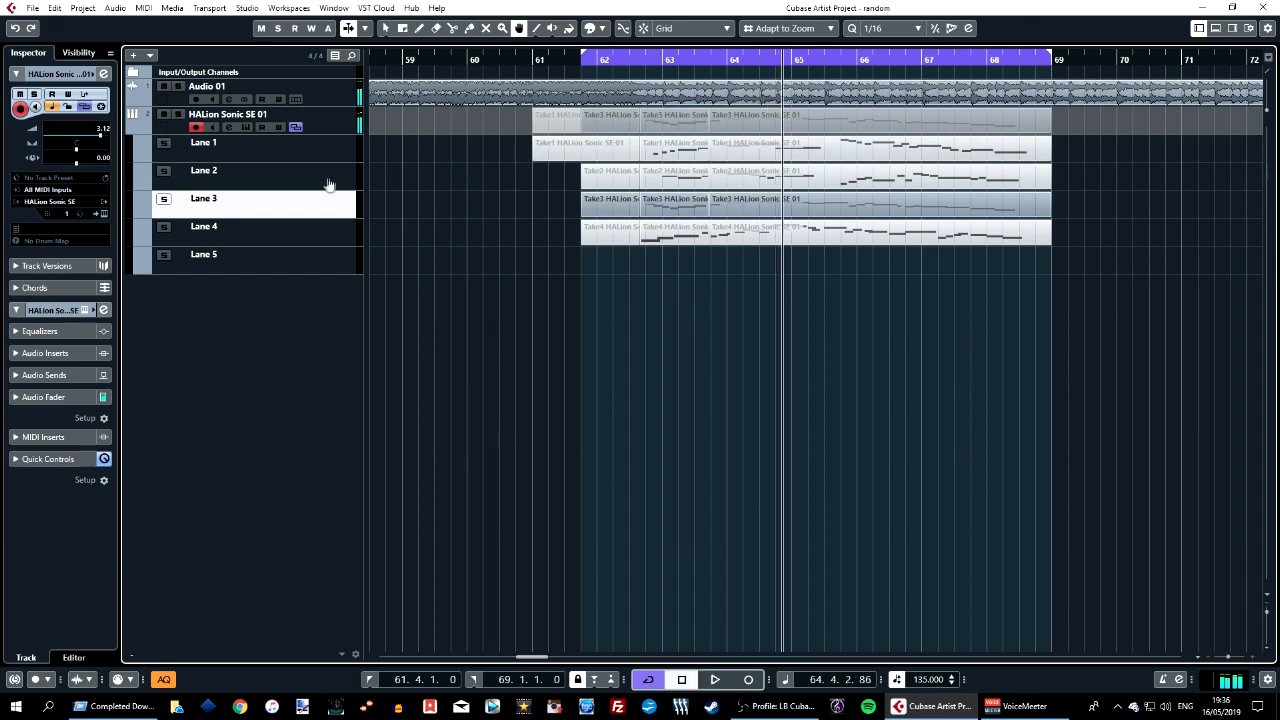
Activate Take 2 from about 63.4 onward, audition it, and split the takes again at about 65.2
{"action": "left_click", "coordinate": [333, 183]}
{"action": "left_click", "coordinate": [711, 59]}
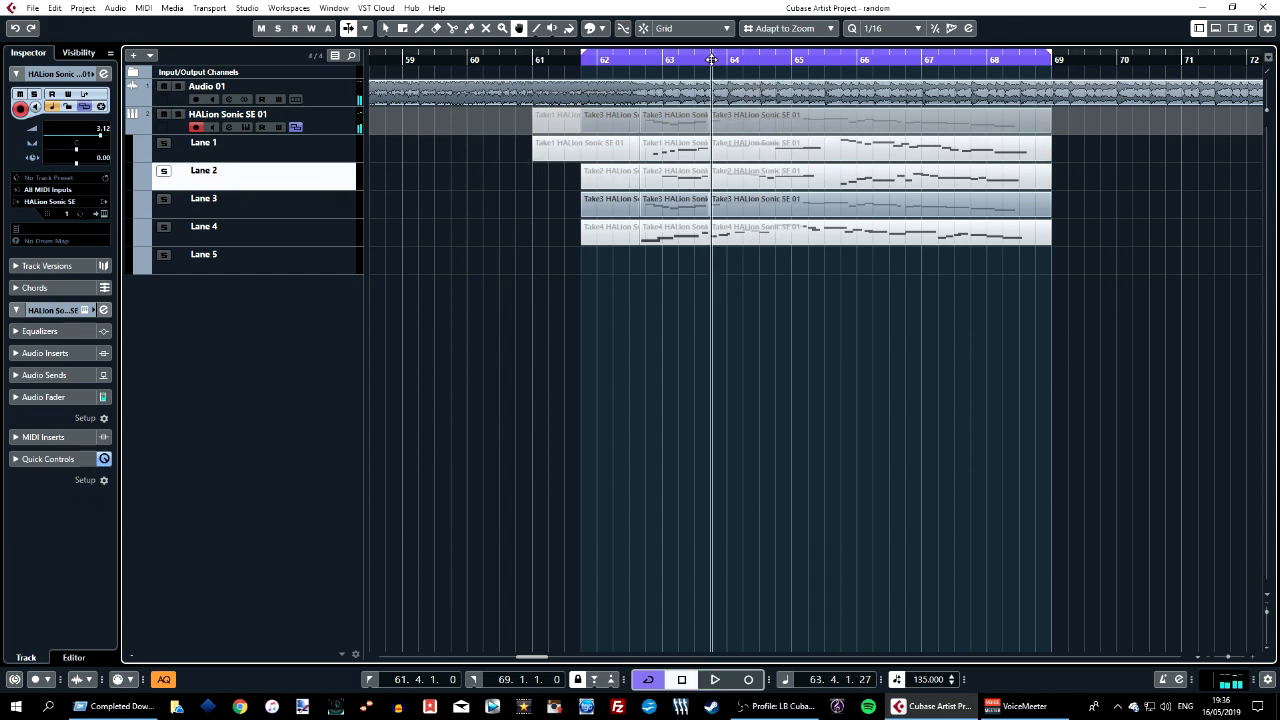
{"action": "left_click", "coordinate": [721, 183]}
{"action": "key", "text": "space"}
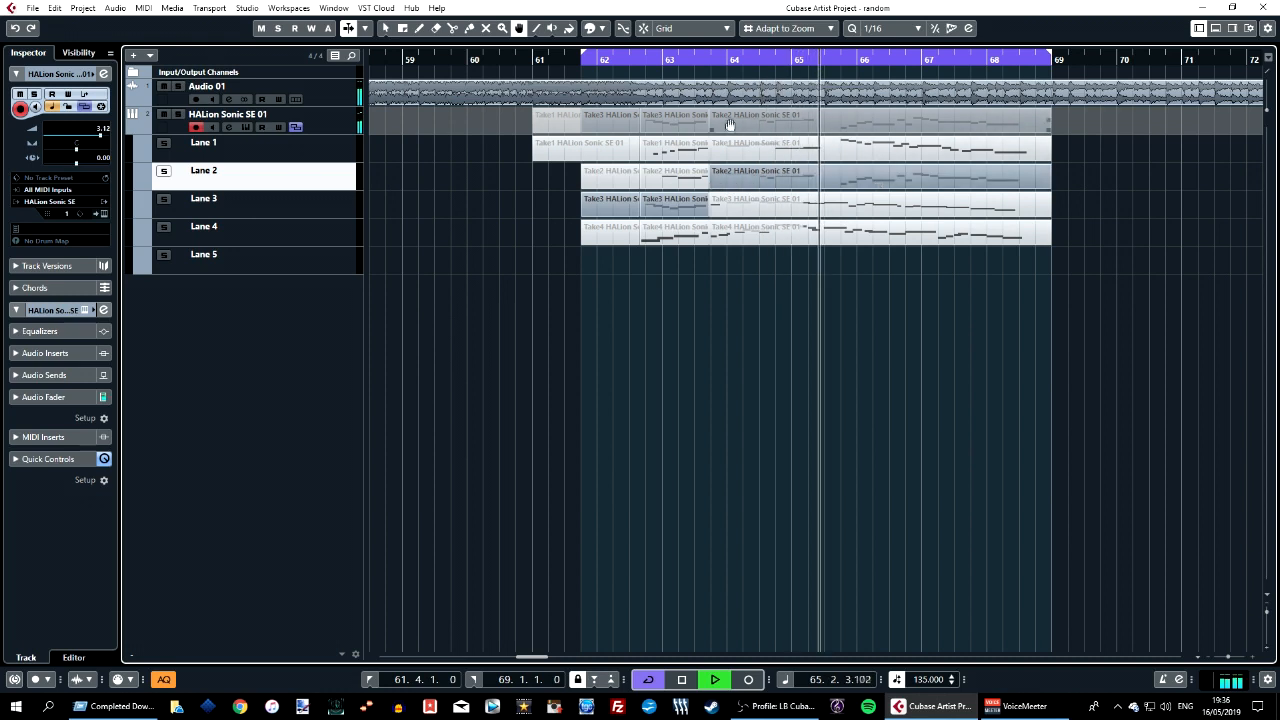
{"action": "key", "text": "space"}
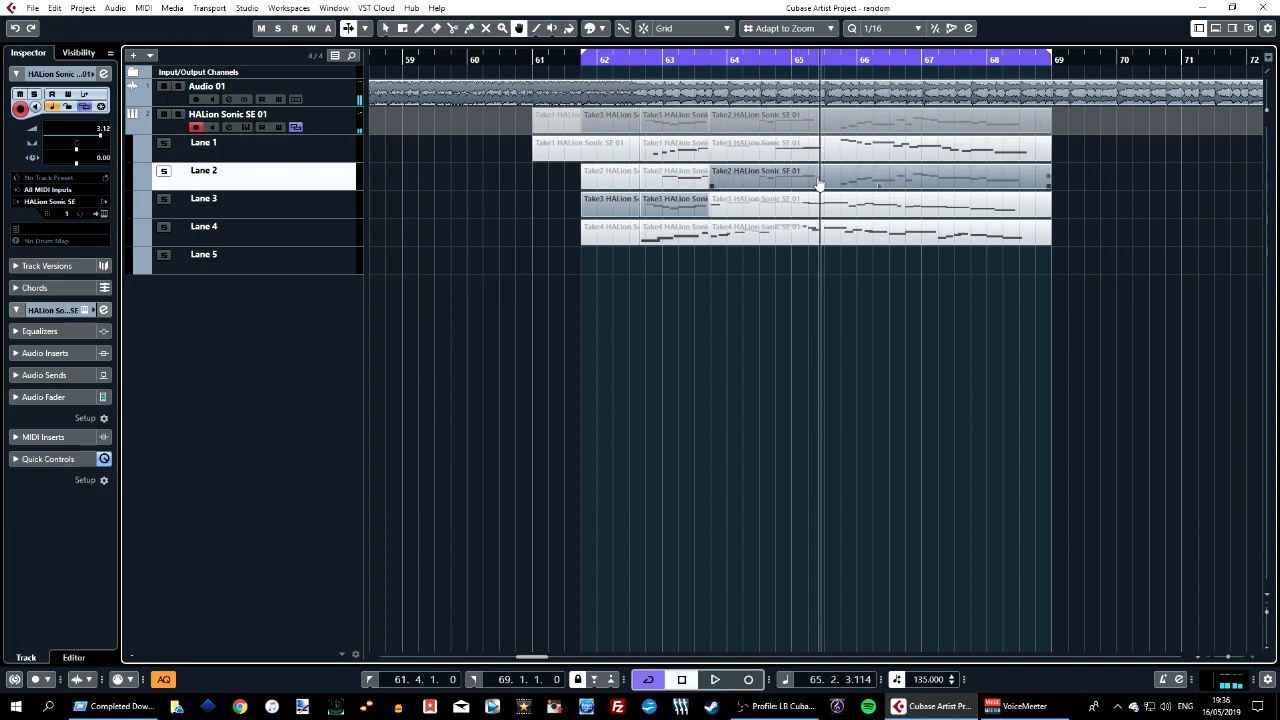
{"action": "left_click_drag", "start_coordinate": [727, 181], "coordinate": [817, 184]}
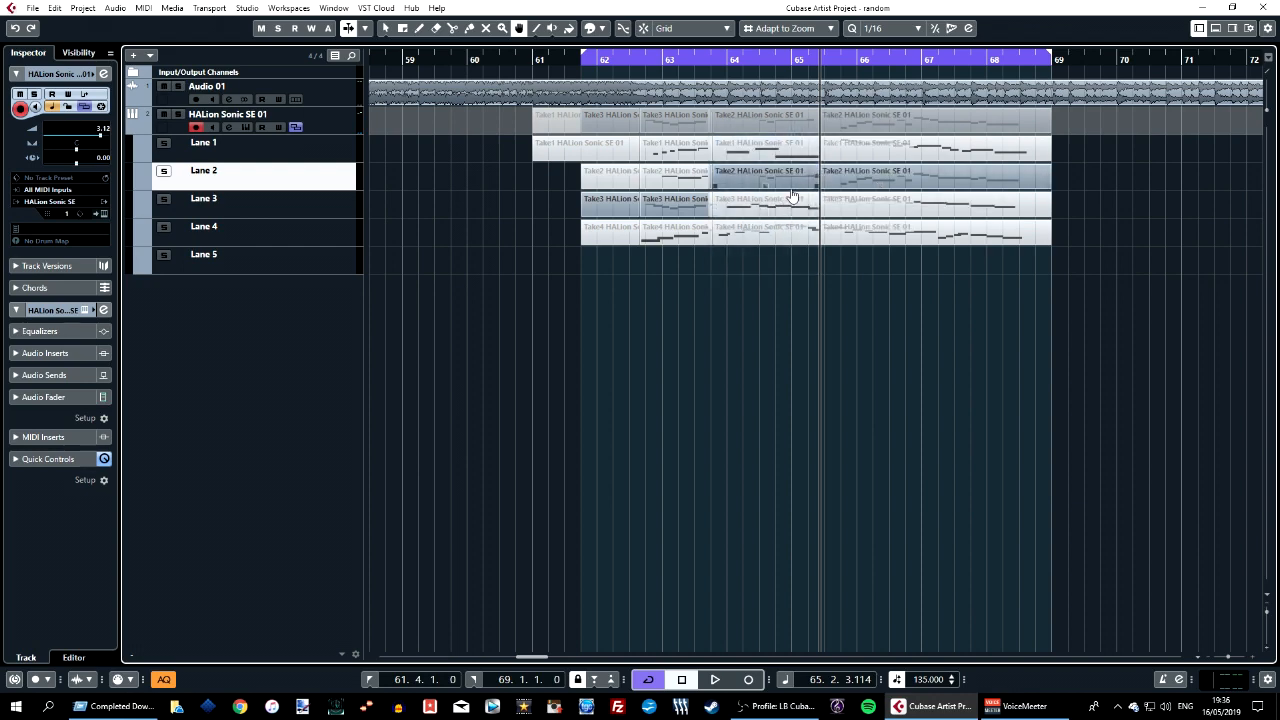
Audition the last section from about 65.2 and make Take 4 its active take
{"action": "left_click", "coordinate": [290, 265]}
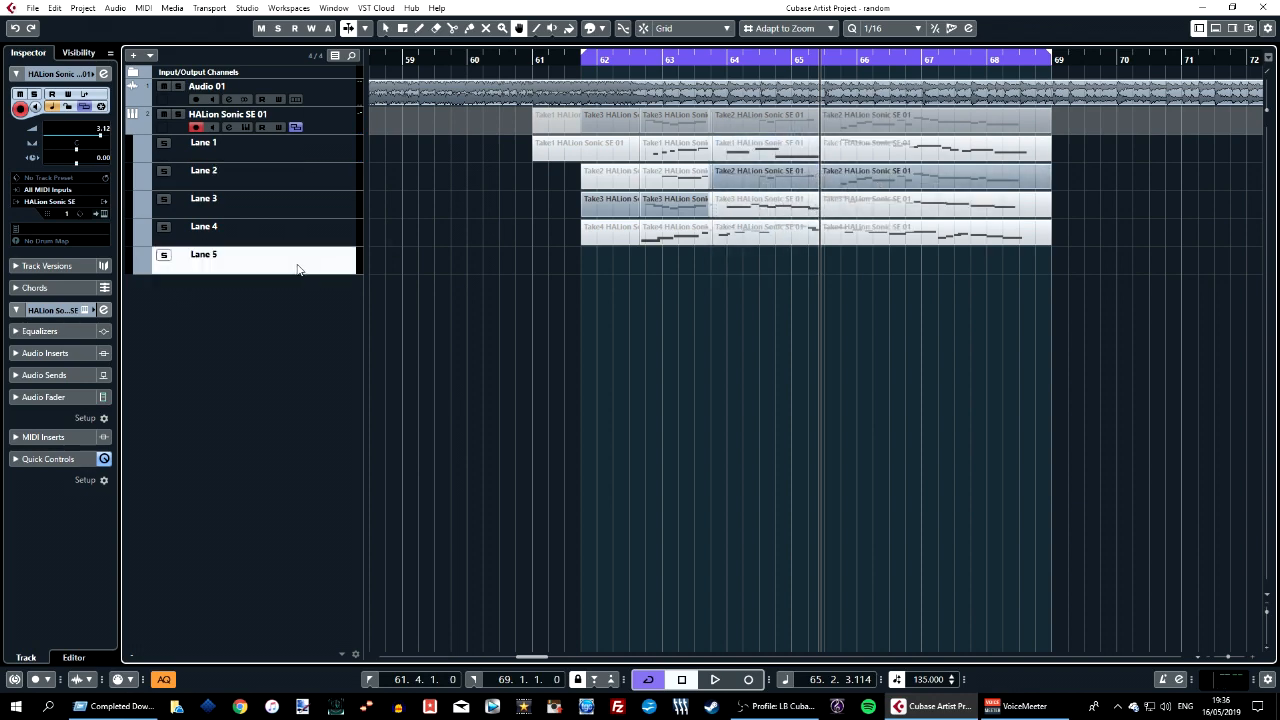
{"action": "left_click", "coordinate": [816, 62]}
{"action": "key", "text": "space"}
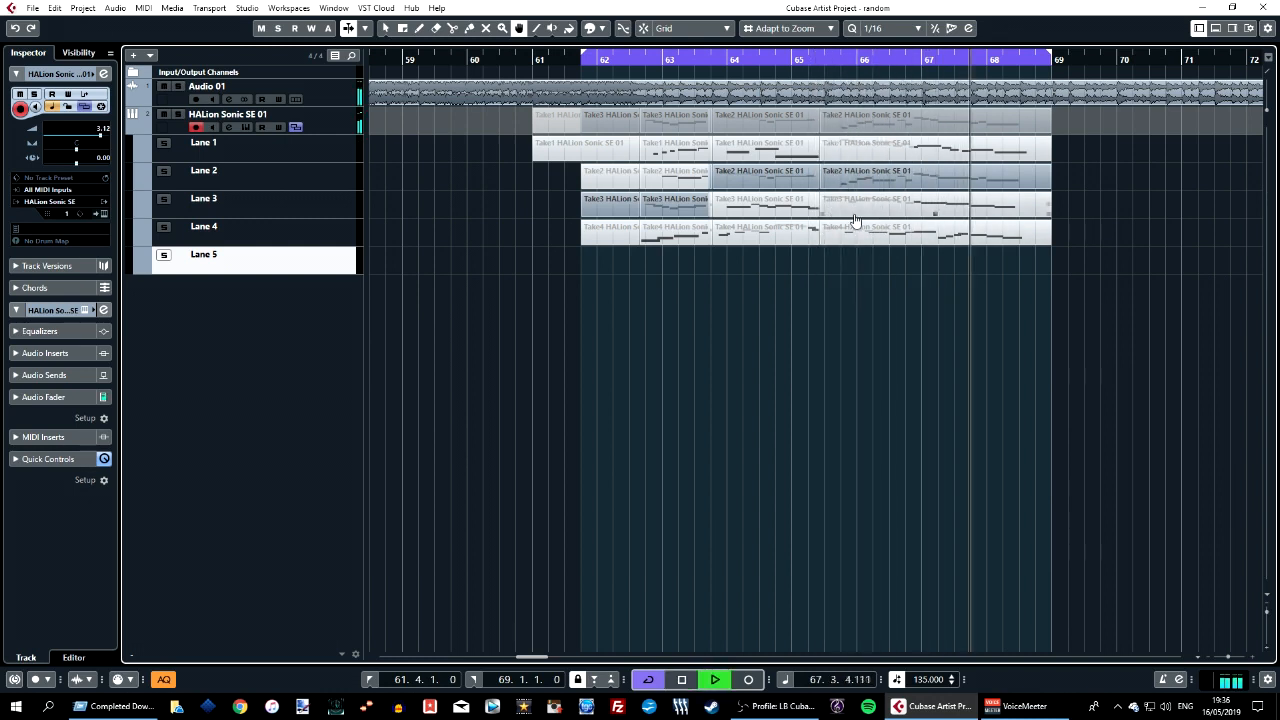
{"action": "key", "text": "space"}
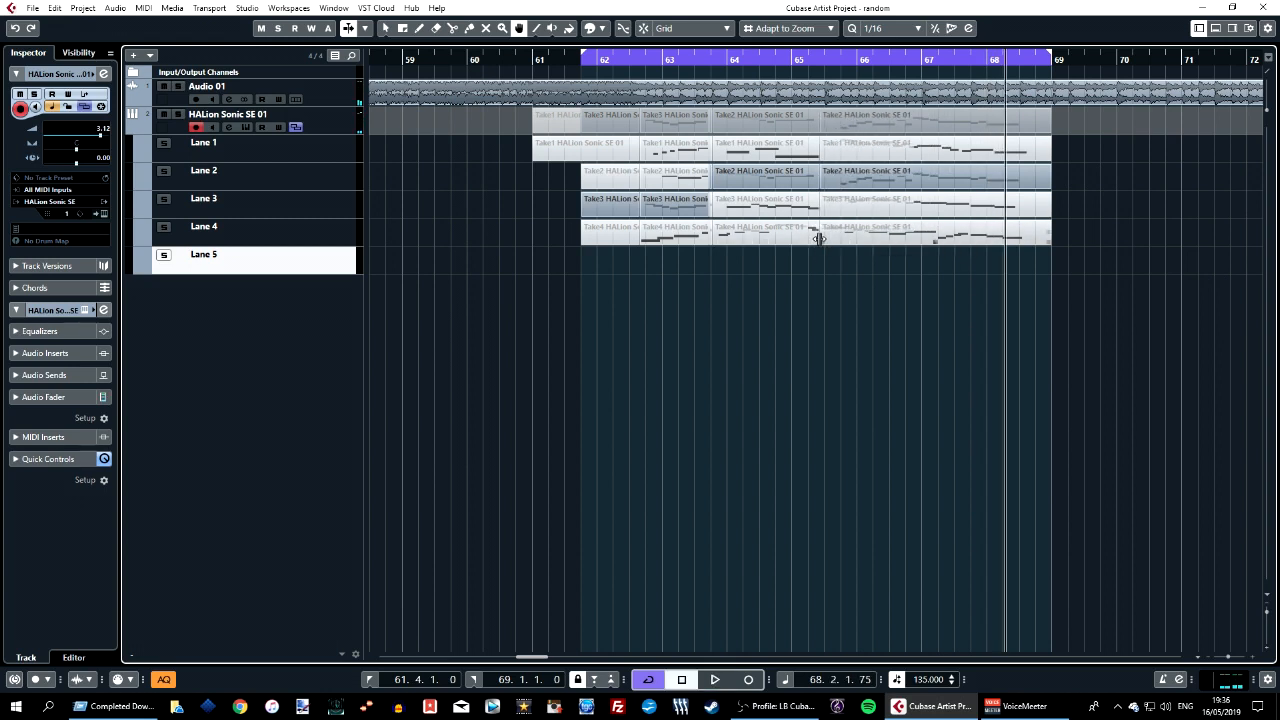
{"action": "left_click", "coordinate": [826, 240]}
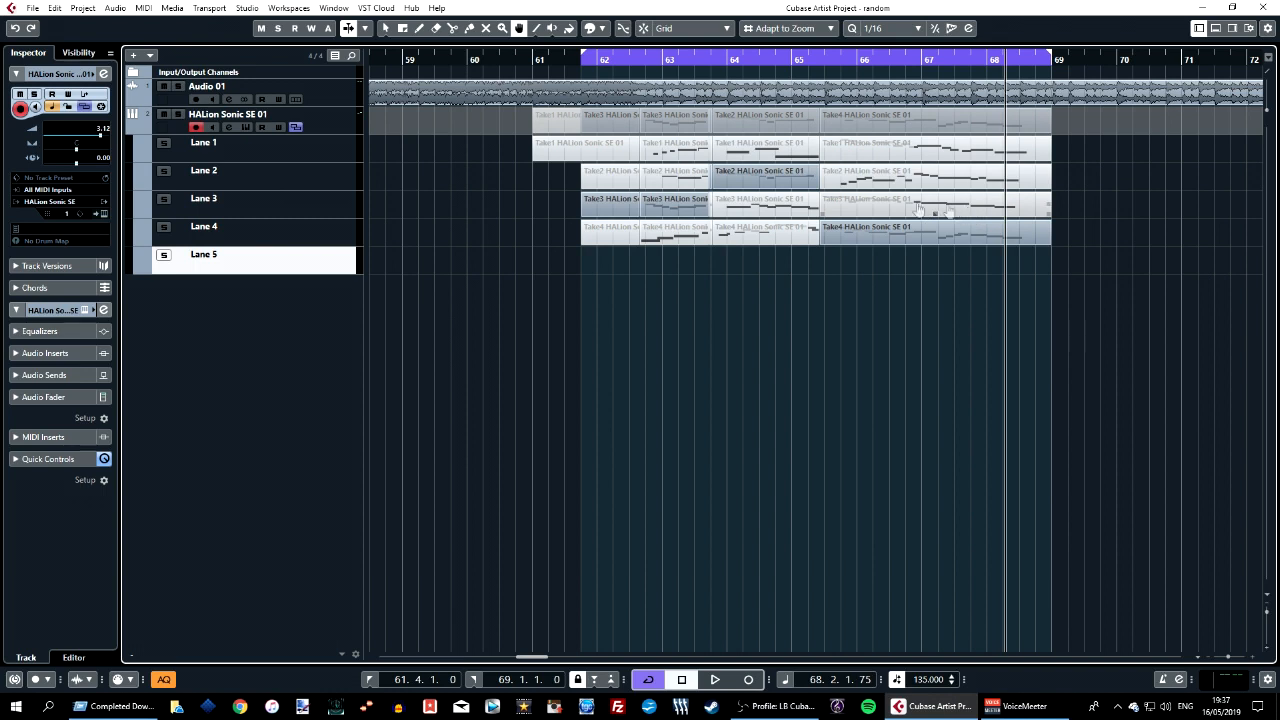
Play back the comped takes from the start of the cycle range and hide the lanes of the HALion Sonic SE 01 track
{"action": "left_click", "coordinate": [580, 62]}
{"action": "key", "text": "space"}
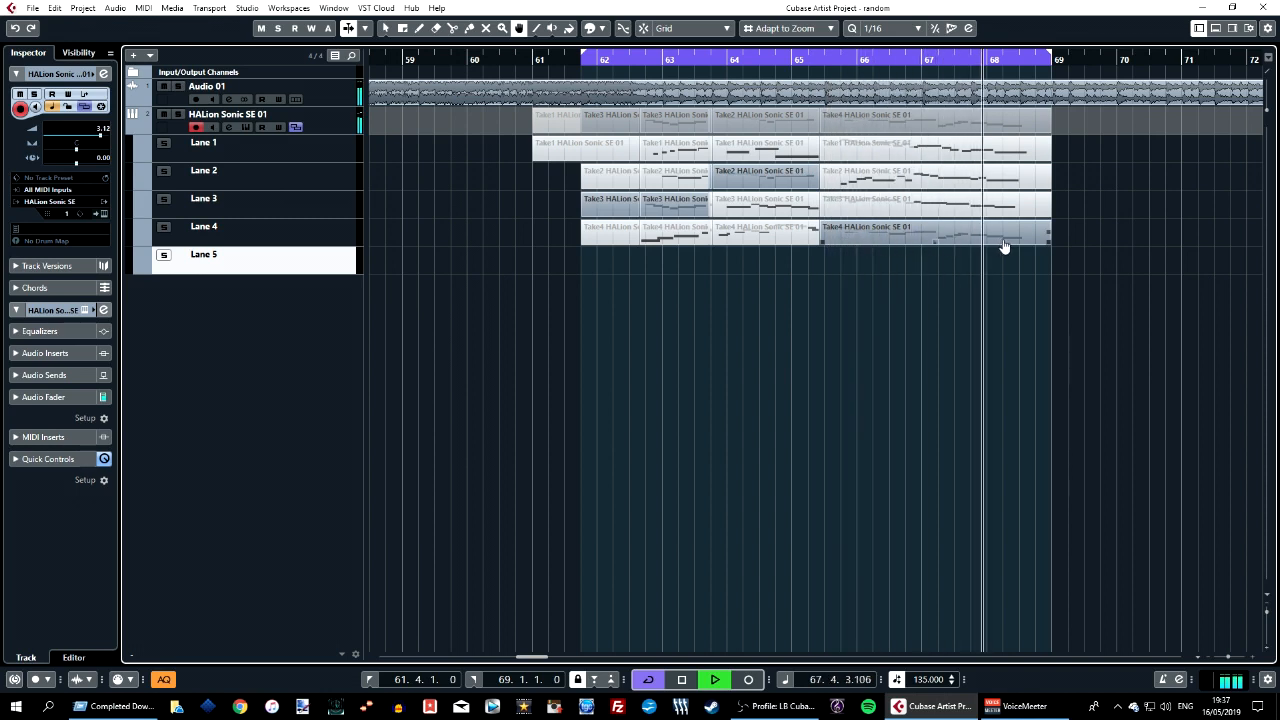
{"action": "key", "text": "space"}
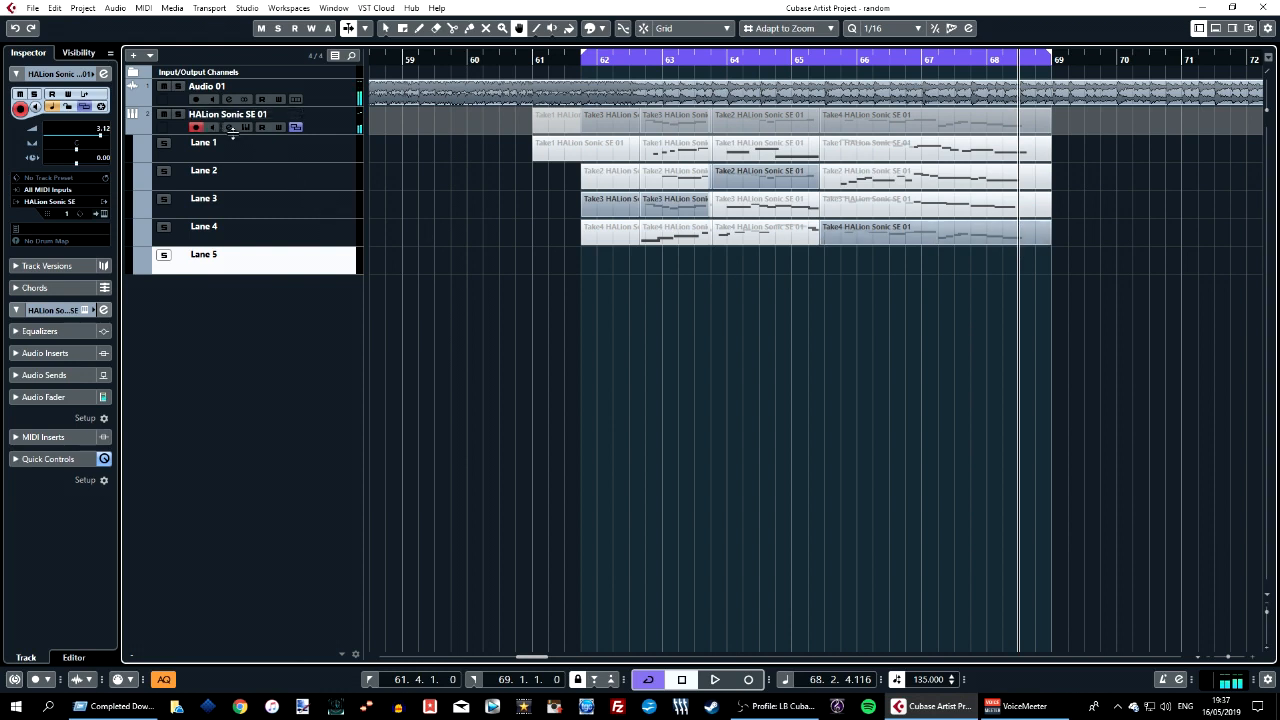
{"action": "left_click", "coordinate": [295, 128]}
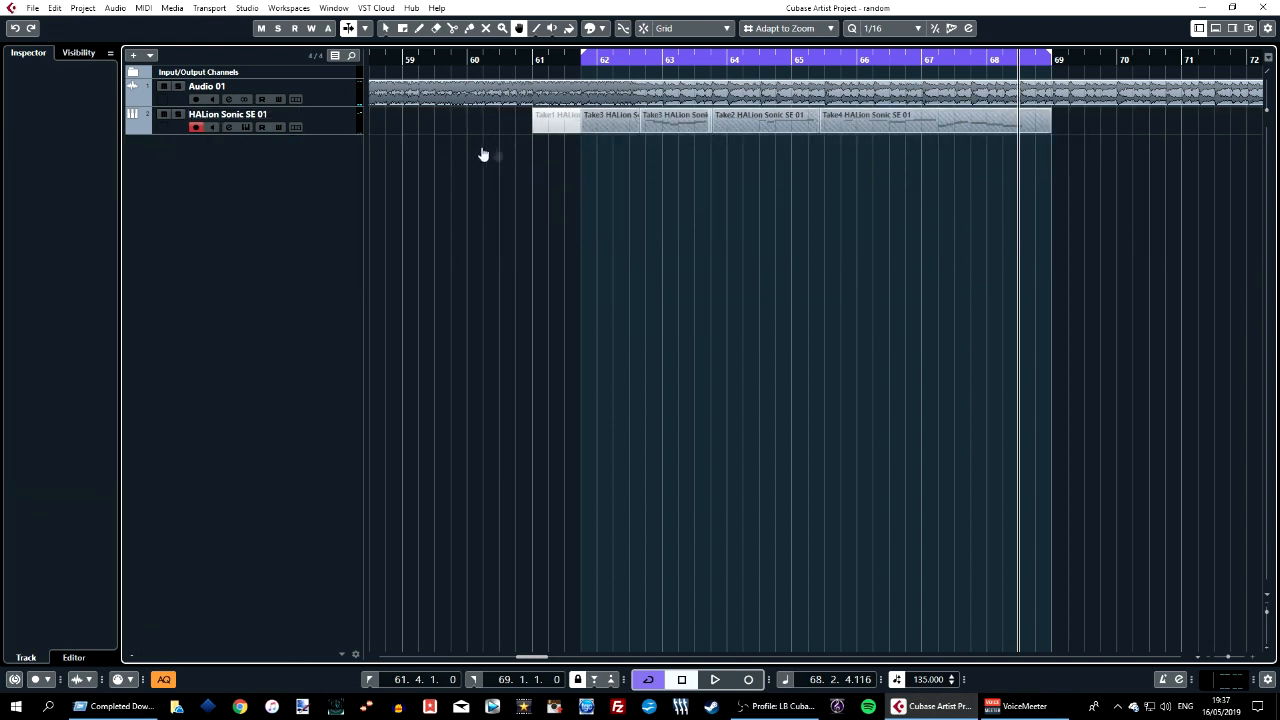
Remove the overlaps from all four comped sections: the two Take 3 parts, the Take 2 part and the Take 4 part
{"action": "left_click", "coordinate": [612, 133]}
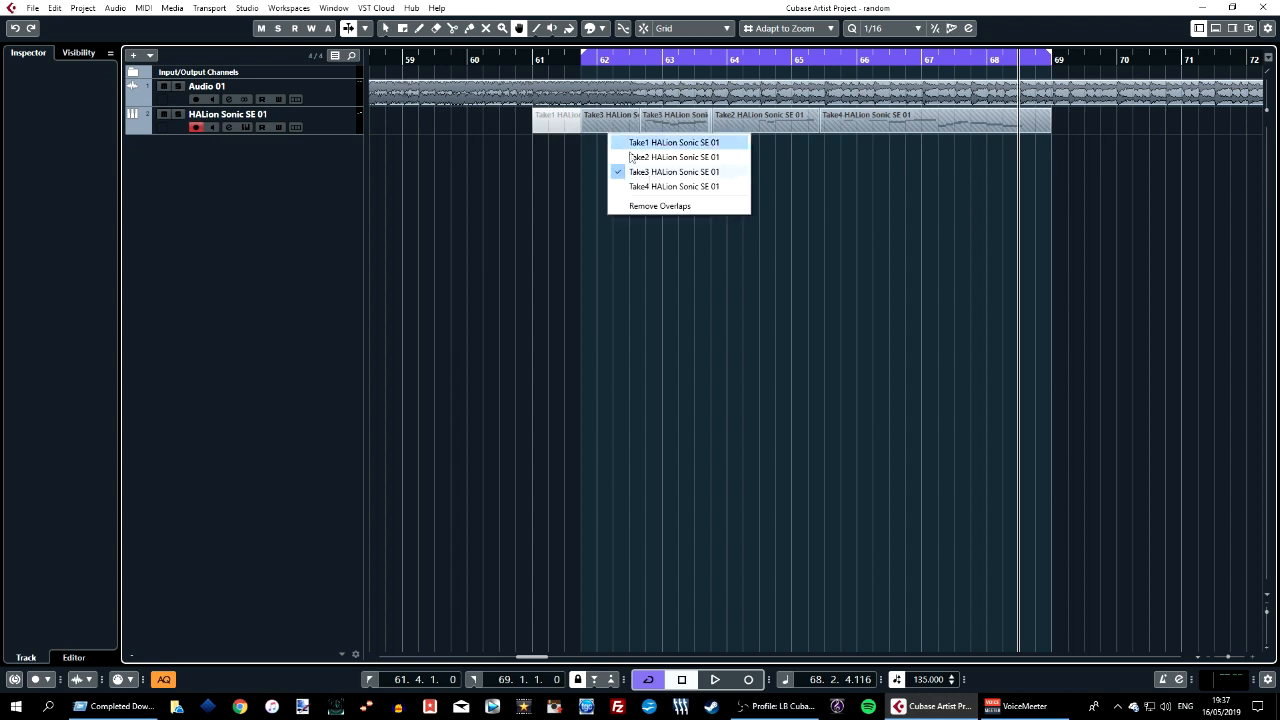
{"action": "left_click", "coordinate": [668, 208]}
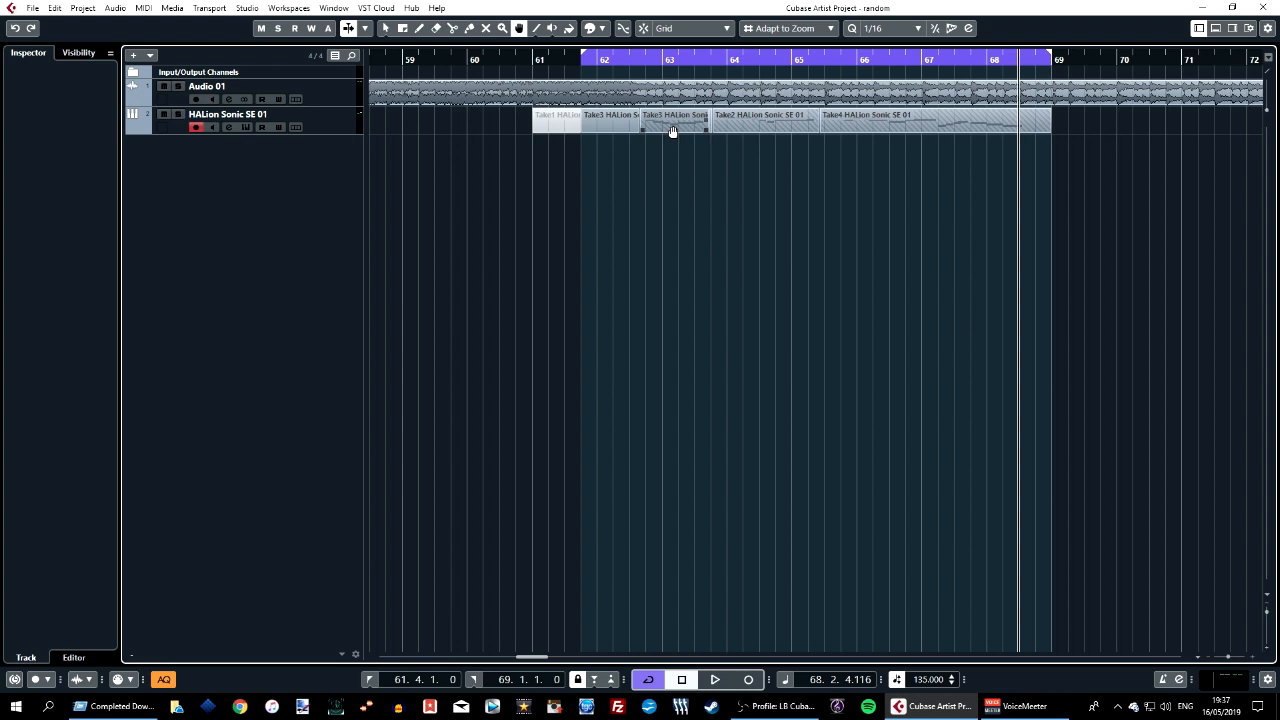
{"action": "left_click", "coordinate": [673, 132]}
{"action": "left_click", "coordinate": [722, 208]}
{"action": "left_click", "coordinate": [766, 130]}
{"action": "left_click", "coordinate": [820, 208]}
{"action": "left_click", "coordinate": [937, 132]}
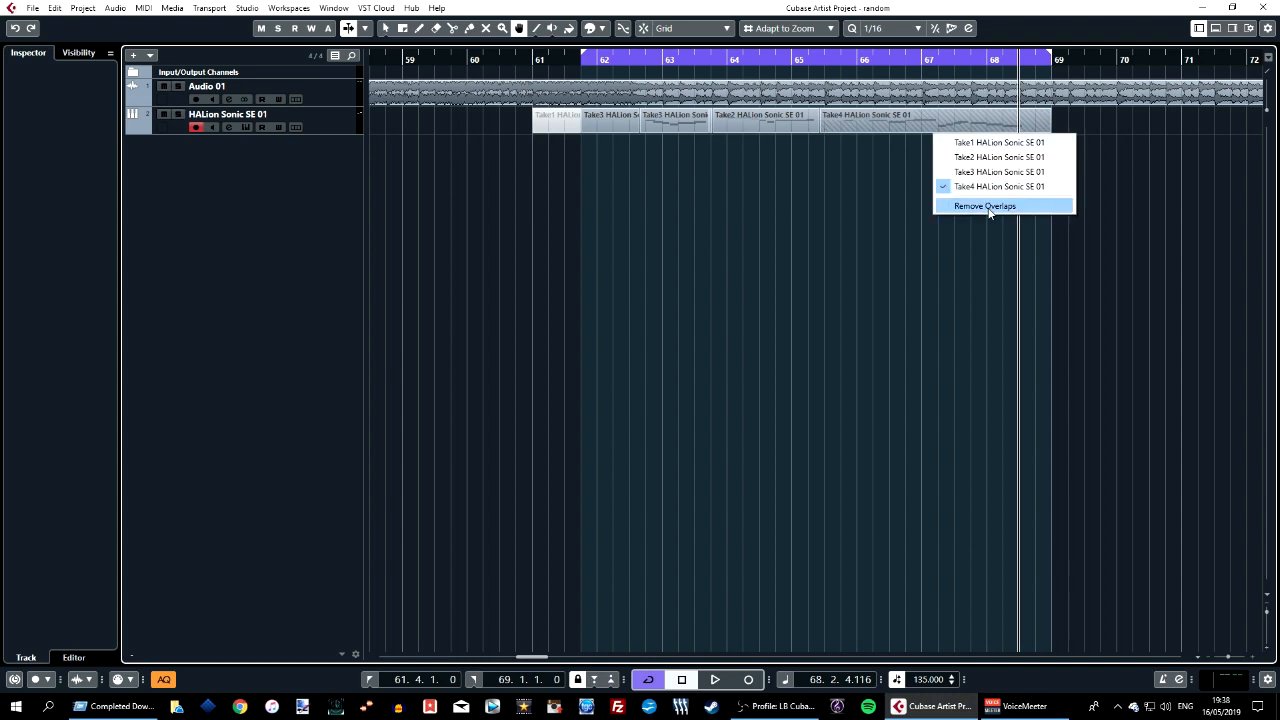
{"action": "left_click", "coordinate": [988, 207]}
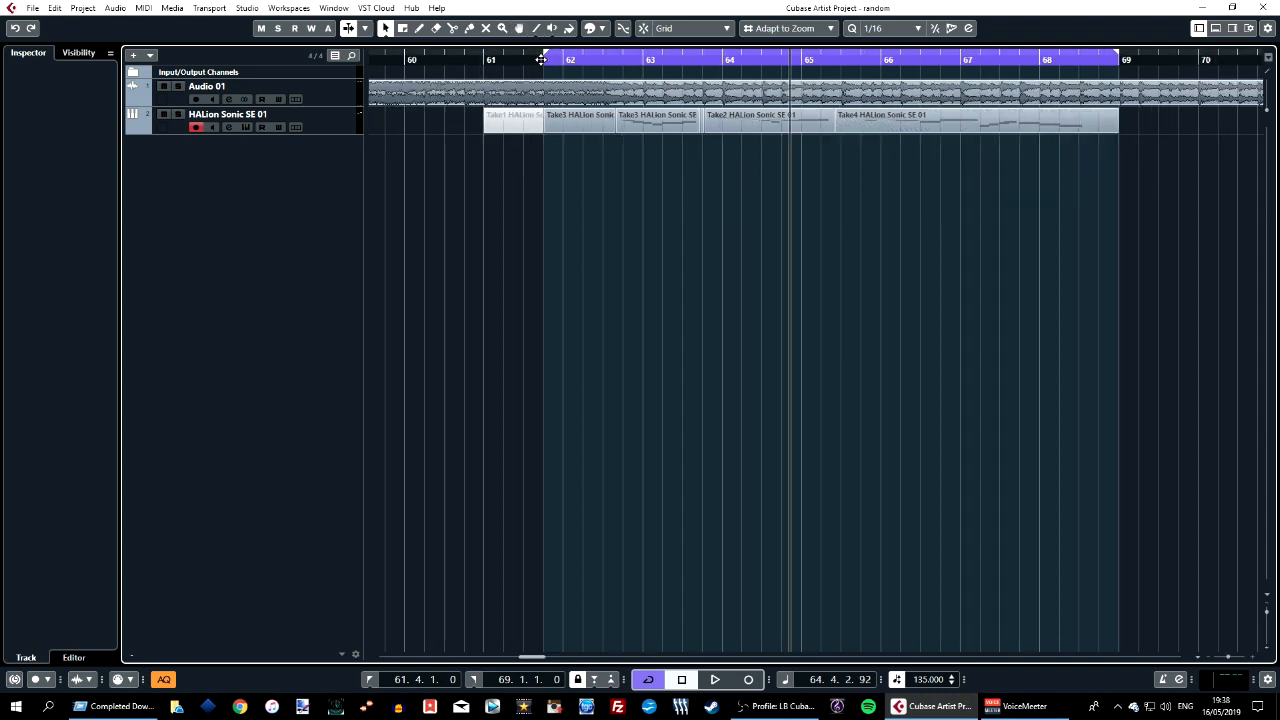
Play back the finished comp from the start of the cycle range
{"action": "left_click", "coordinate": [540, 60]}
{"action": "key", "text": "space"}
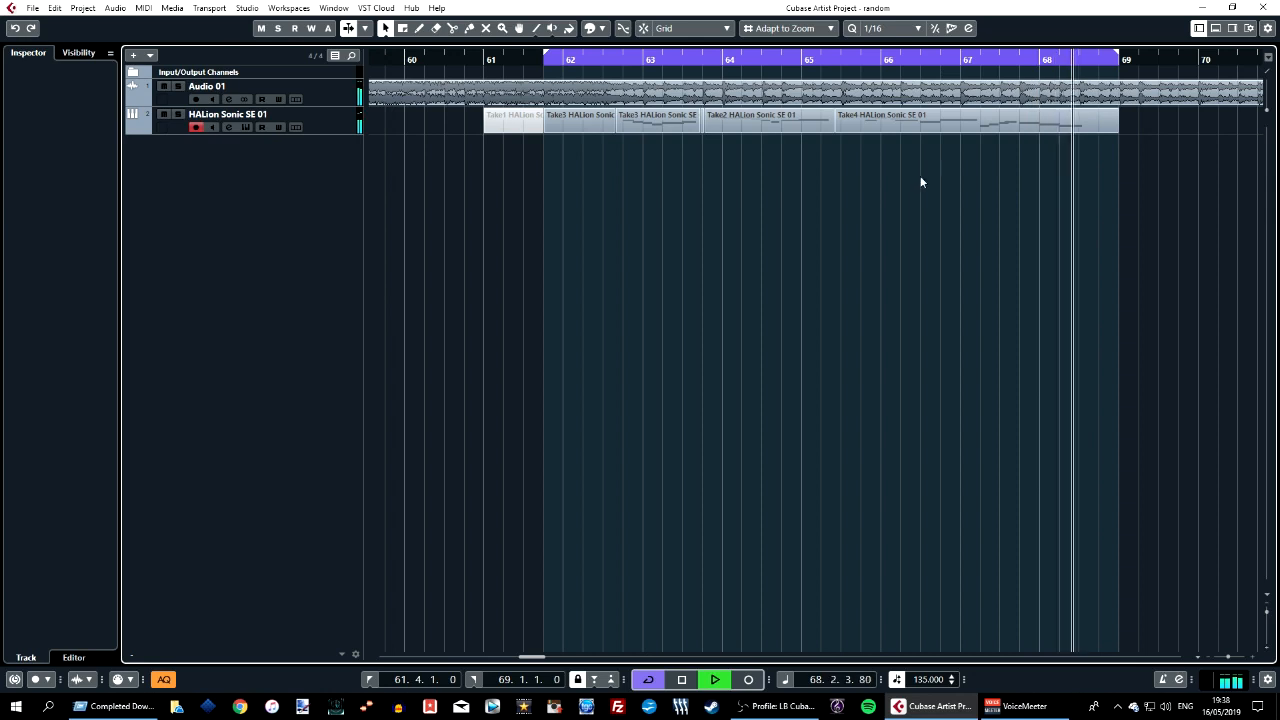
{"action": "key", "text": "space"}
{"action": "left_click", "coordinate": [887, 128]}
{"action": "left_click", "coordinate": [928, 240]}
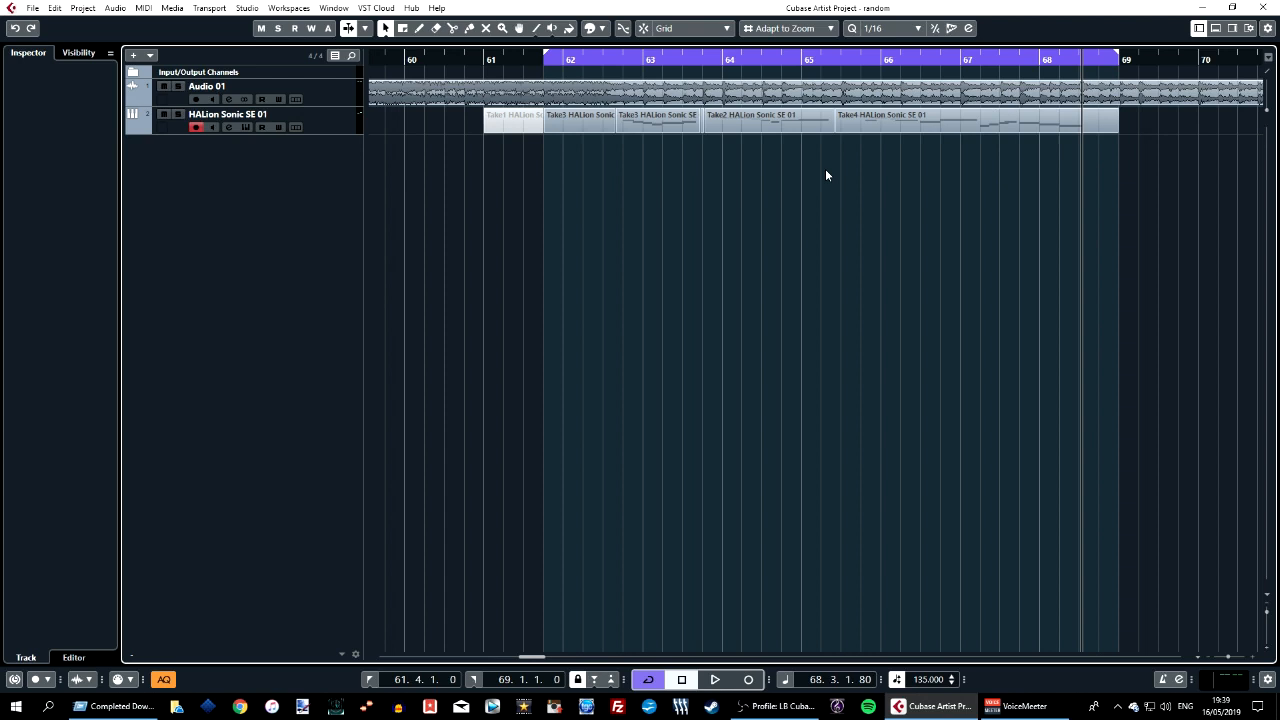
{"action": "left_click", "coordinate": [582, 128]}
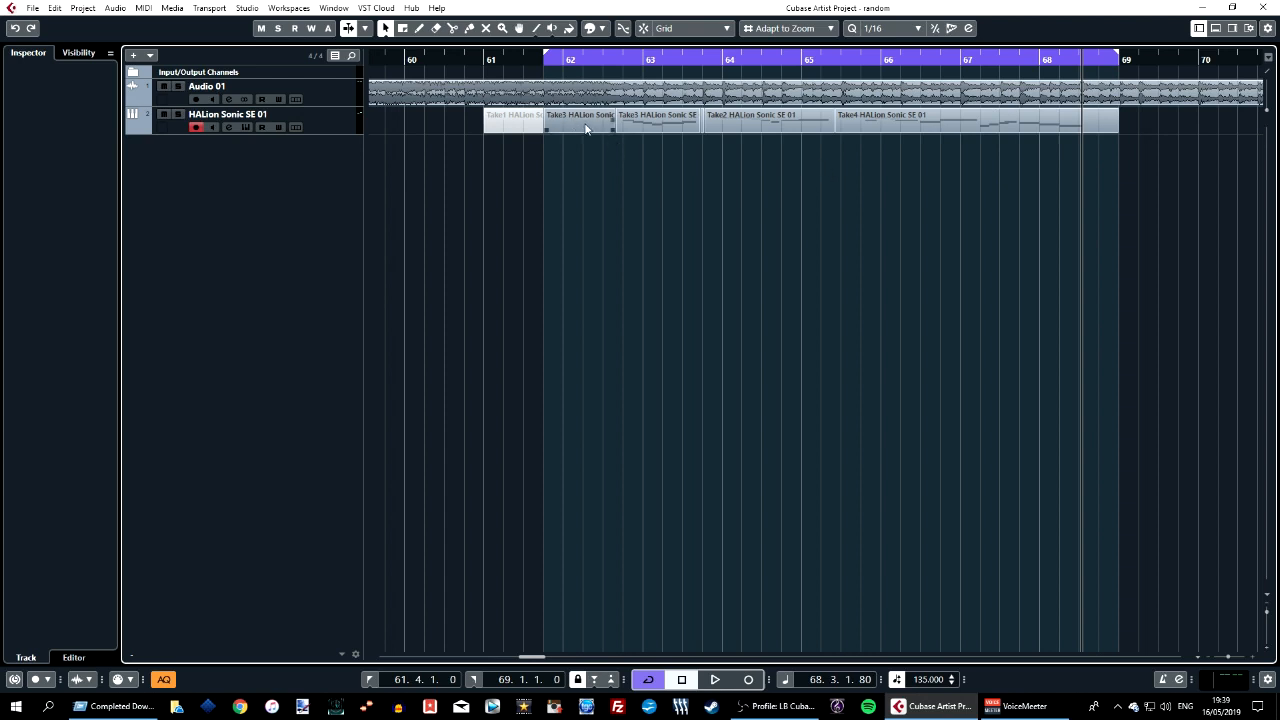